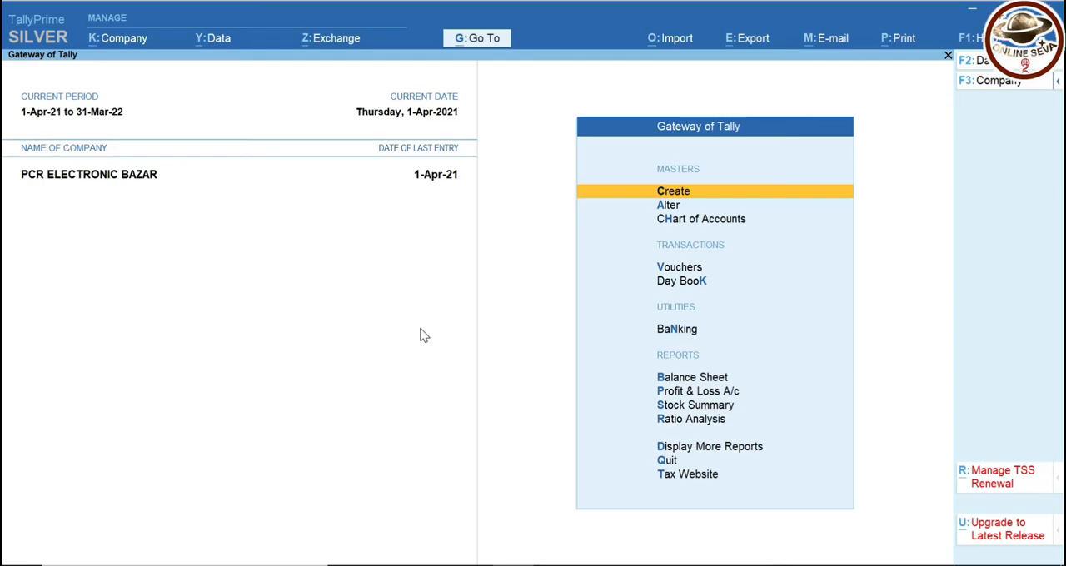
key("Down")
key("Down")
key("Down")
key("Down")
key("Down")
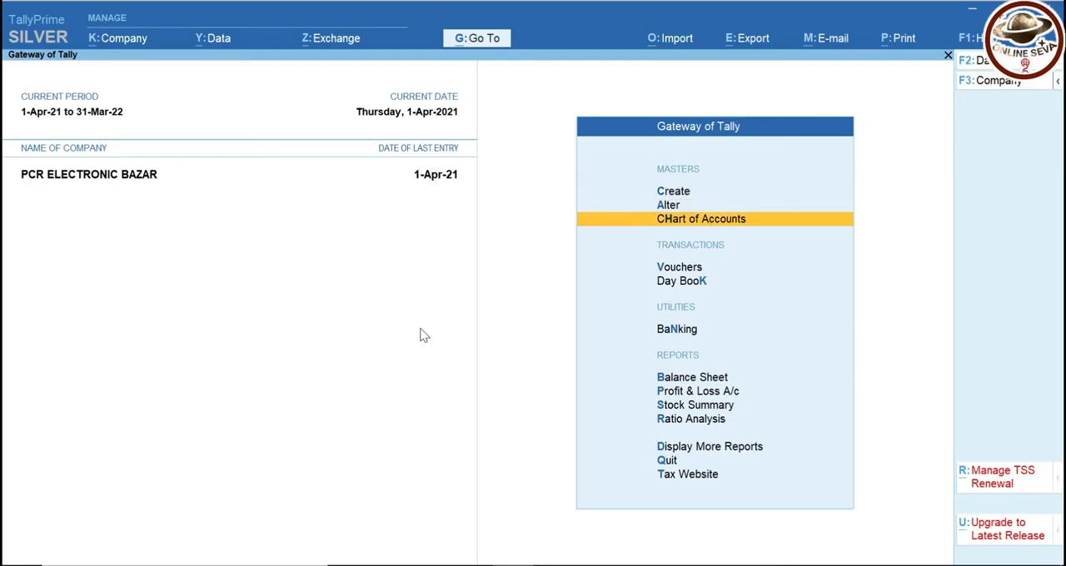
key("Return")
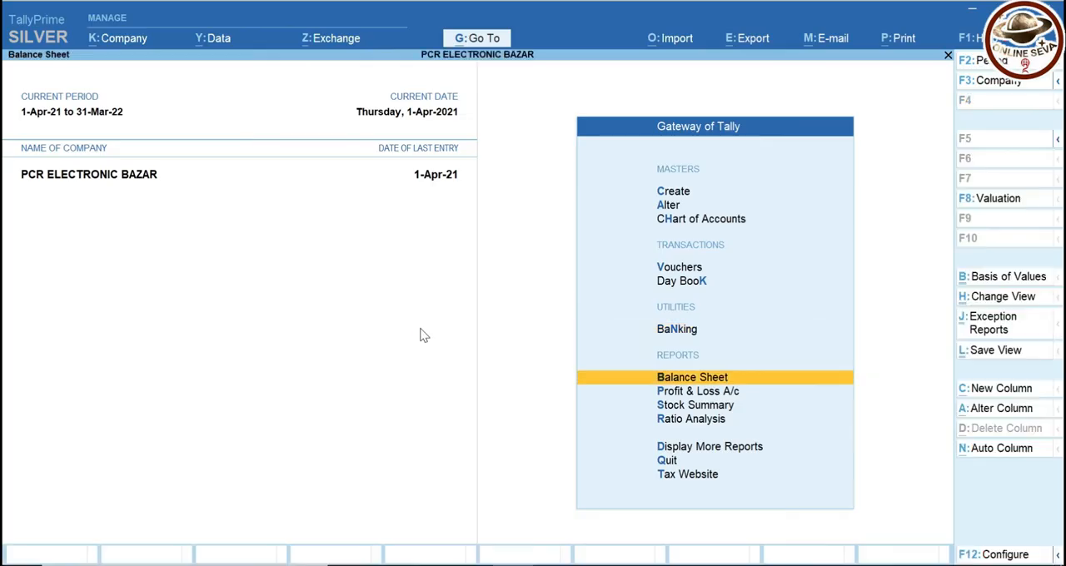
key("b")
key("Escape")
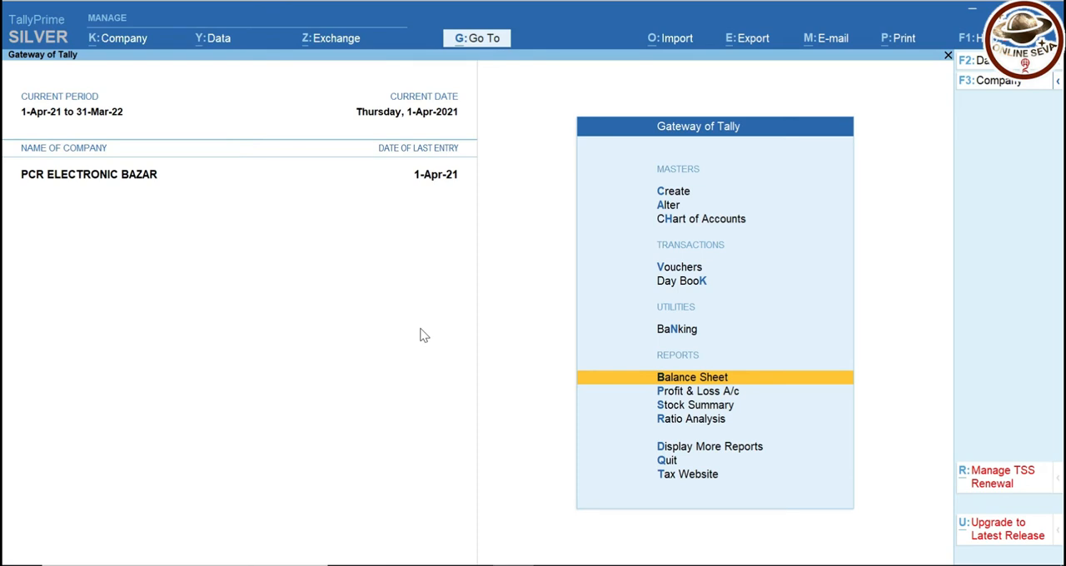
key("Up")
key("Up")
key("Up")
key("Down")
key("Down")
key("Down")
key("Down")
key("Down")
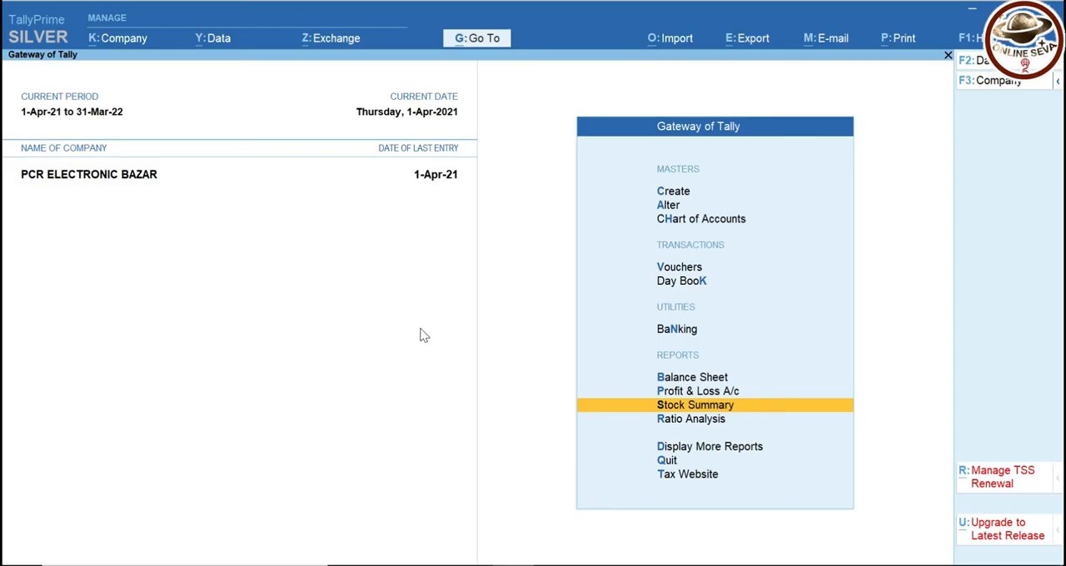
Review the company features, including the multiple addresses option, and accept the settings
key("F11")
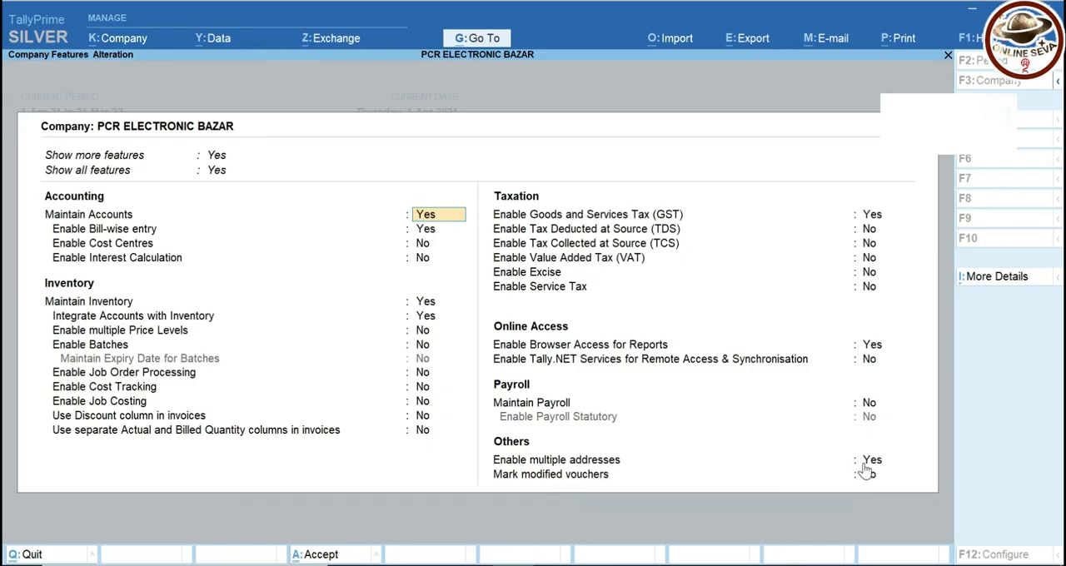
key("ctrl+a")
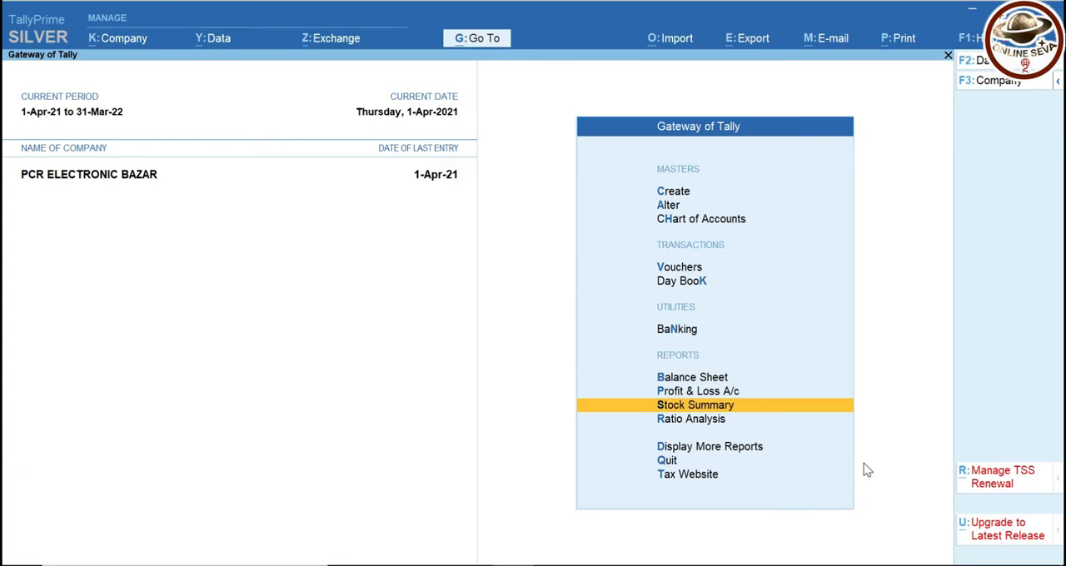
Open the M.k Victory Ltd ledger for alteration
key("Up")
key("Up")
key("Up")
key("Up")
key("Up")
key("Up")
key("Up")
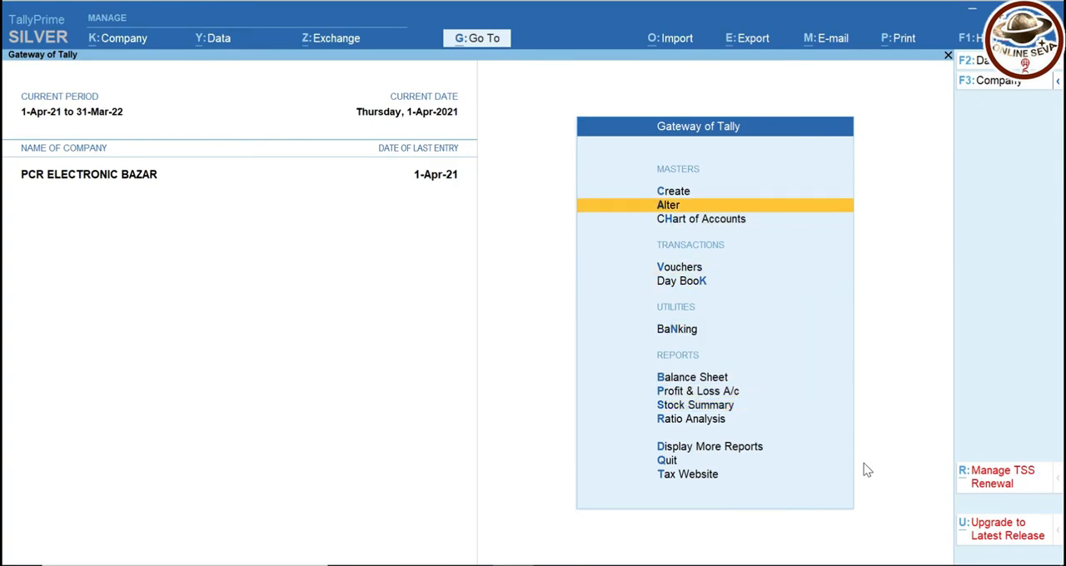
key("Return")
key("Down")
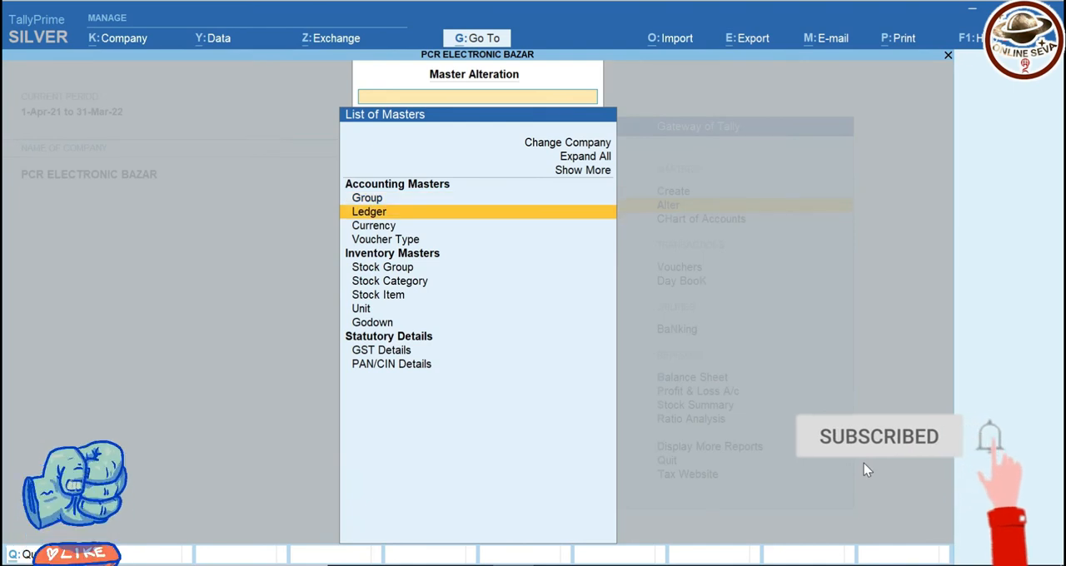
key("Return")
type("Mk")
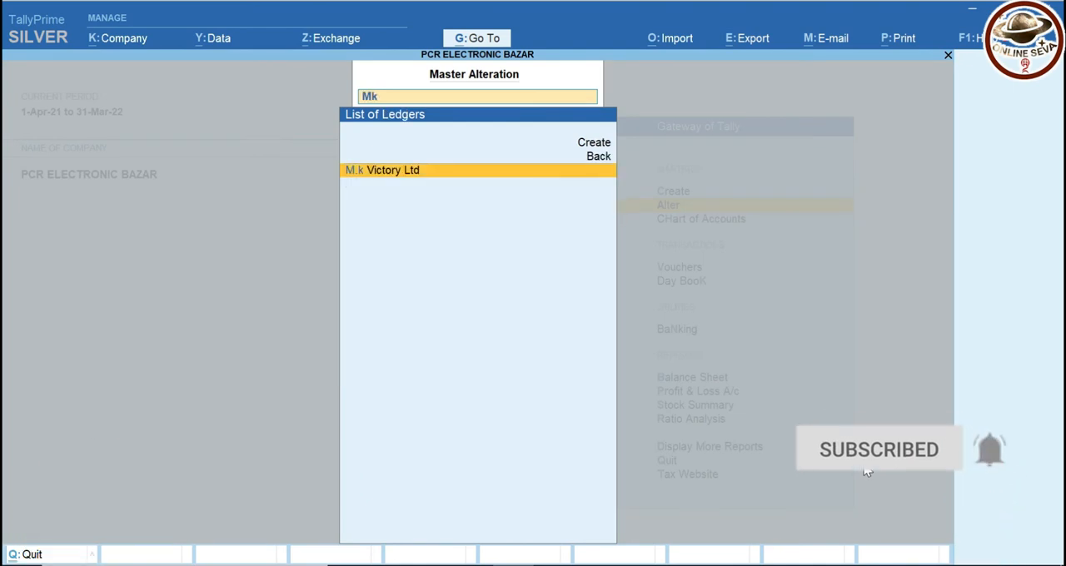
key("Return")
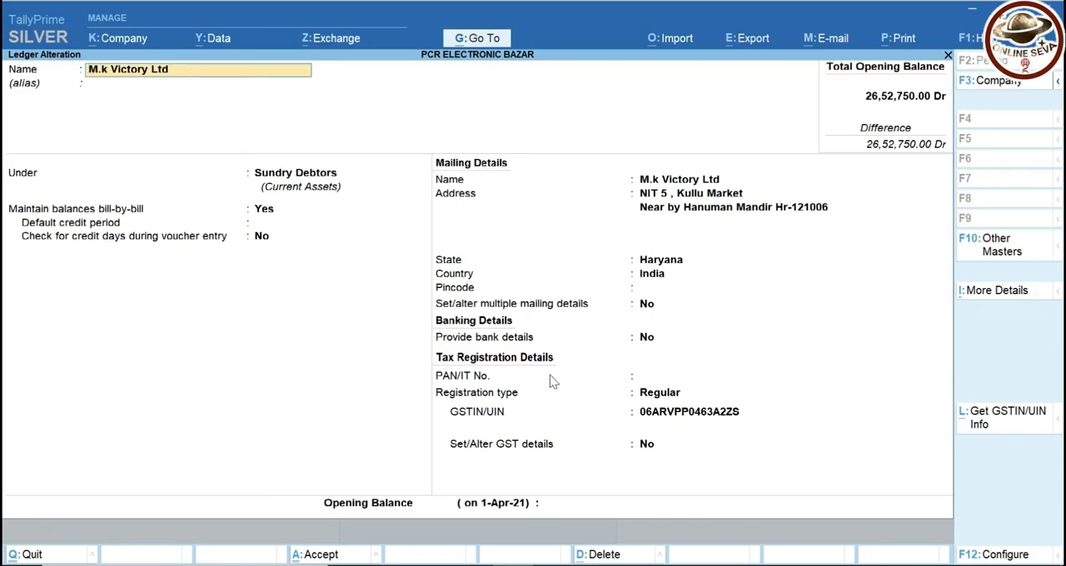
Open the ledger's multiple addresses, review the mailing and GST details of the Haryana-1 address, and accept them
left_click(980, 296)
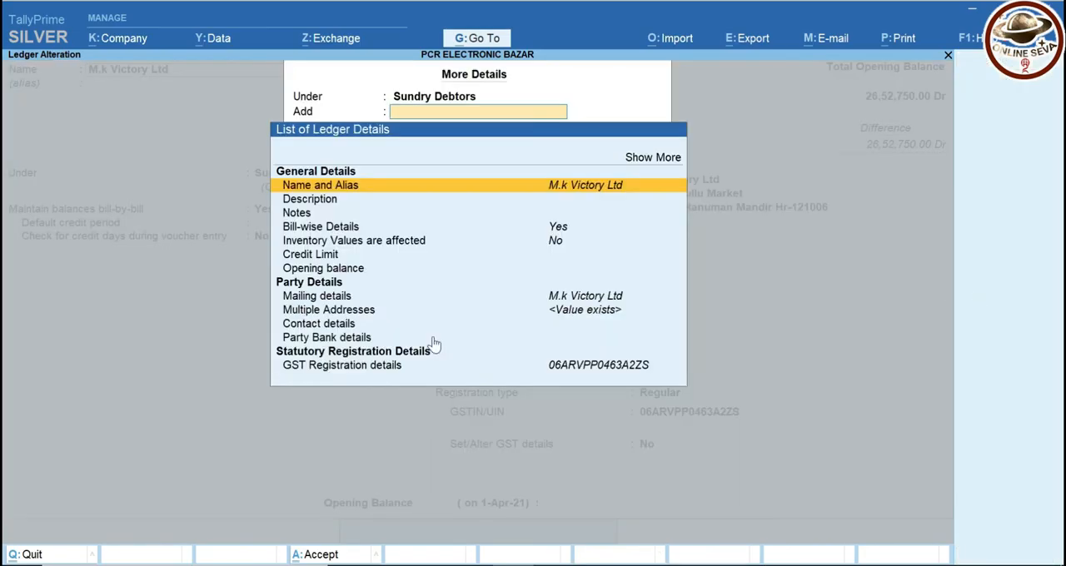
left_click(319, 314)
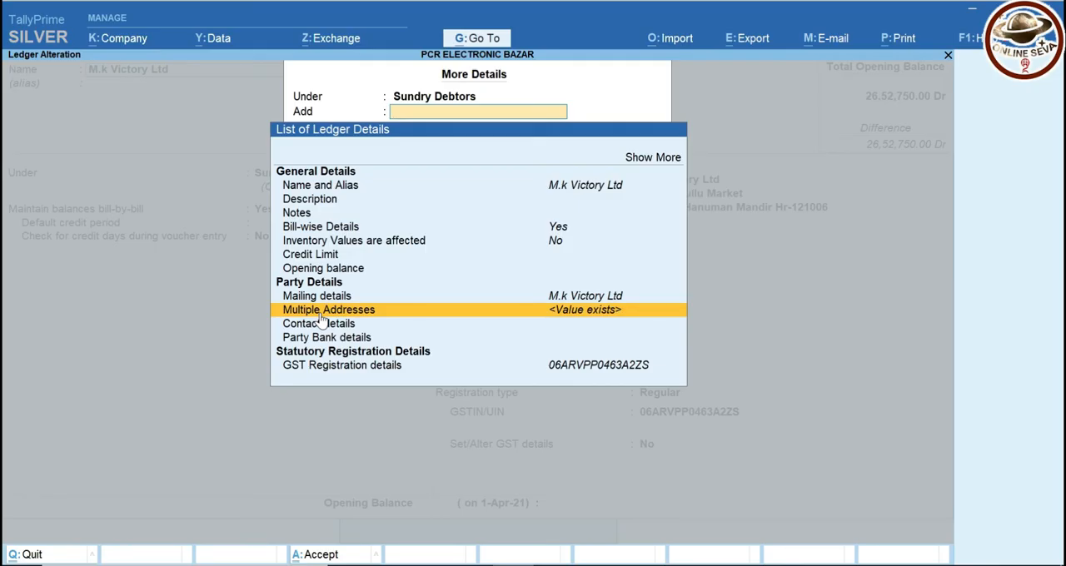
left_click(320, 312)
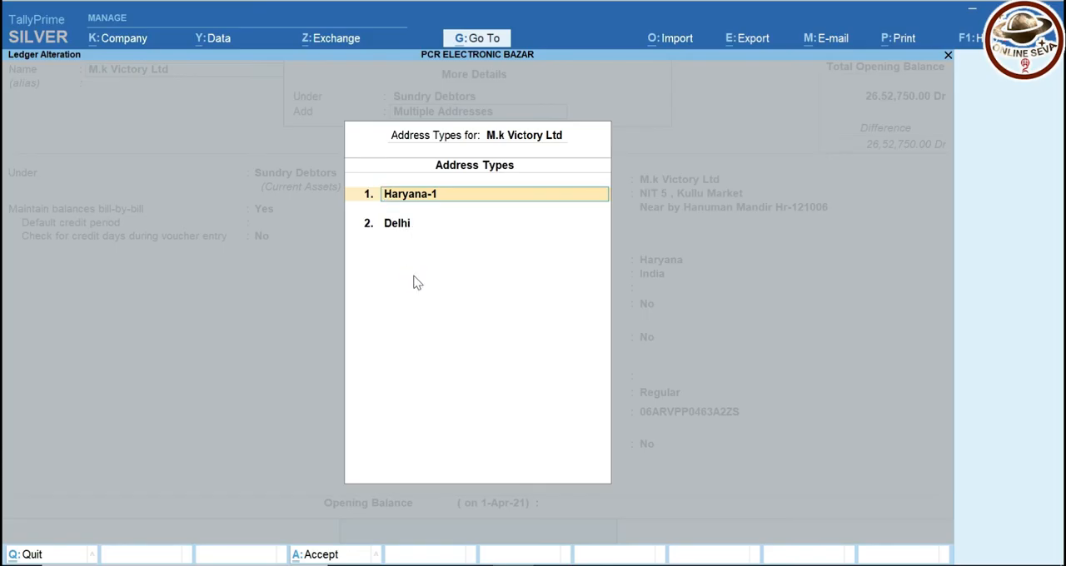
key("Return")
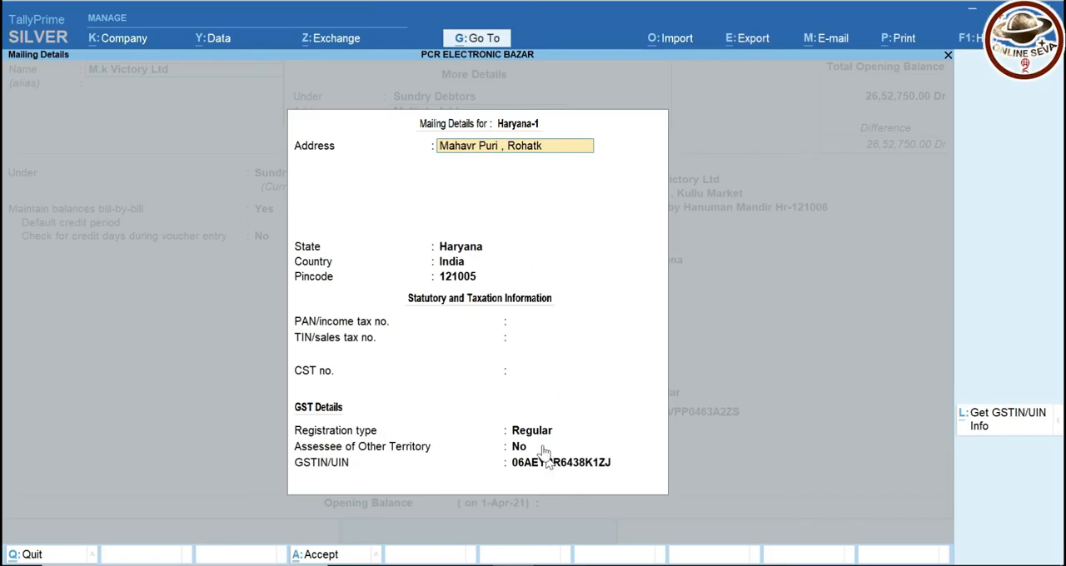
key("ctrl")
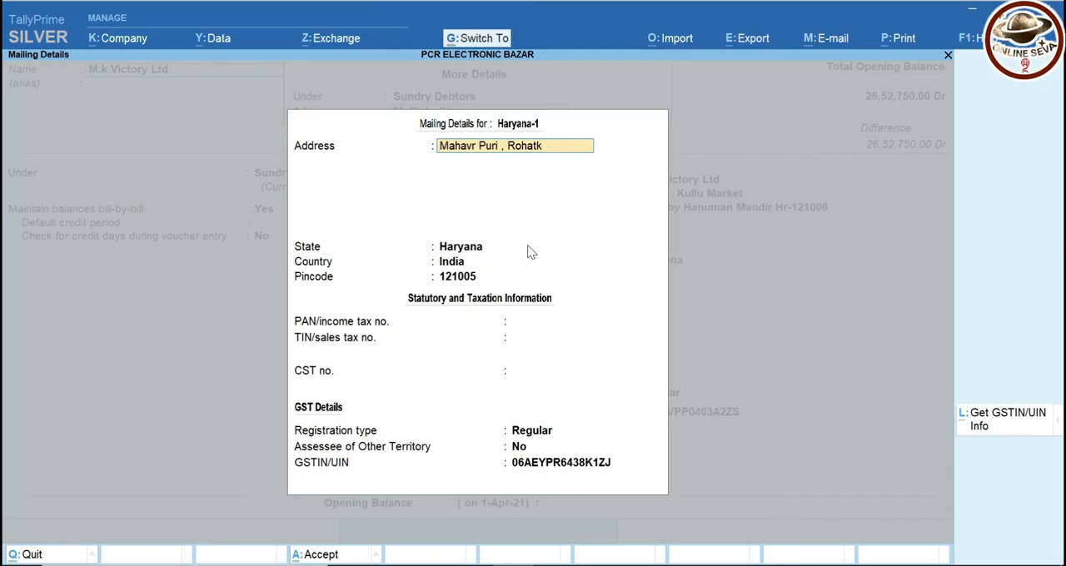
key("ctrl+a")
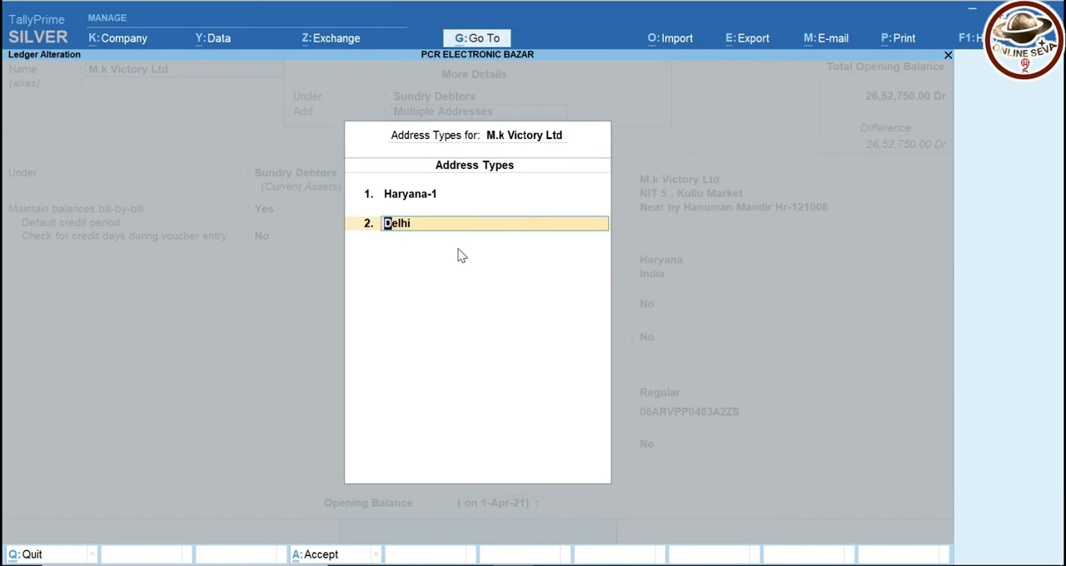
Review the mailing and GST details of the Delhi address, save the ledger and return to the Gateway of Tally
key("Return")
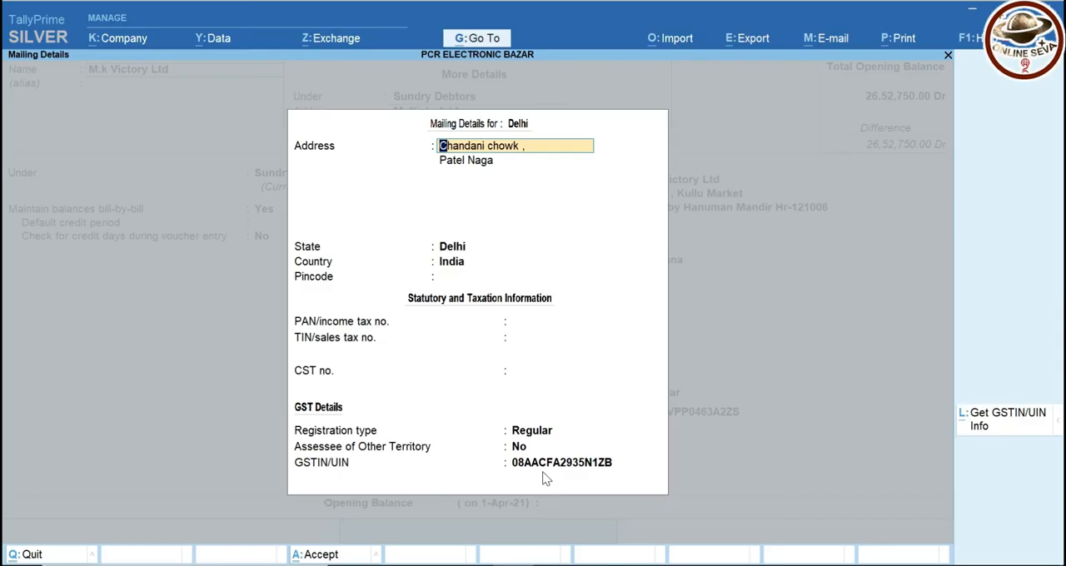
key("ctrl+a")
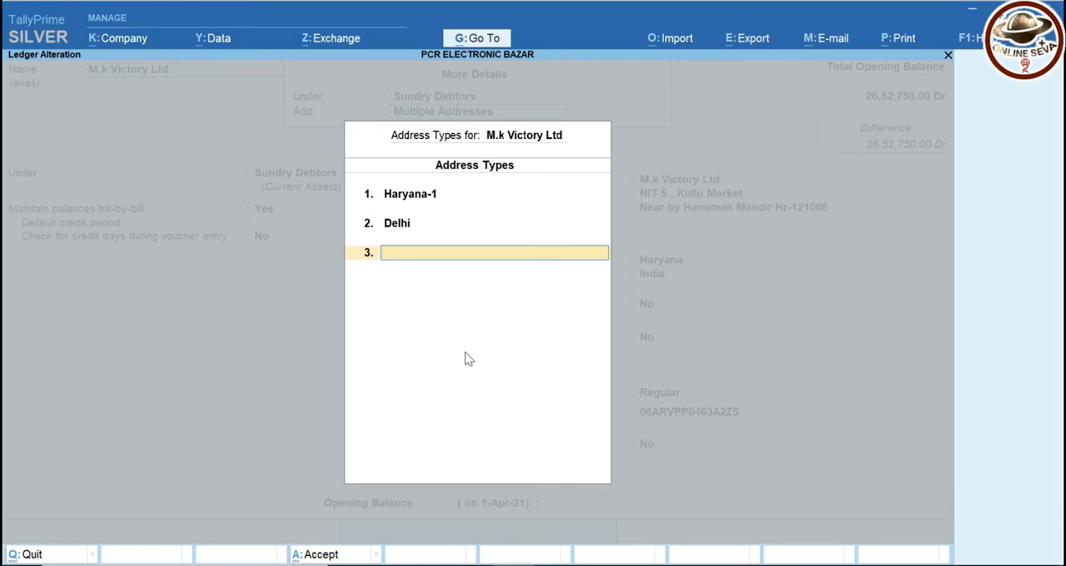
key("ctrl+a")
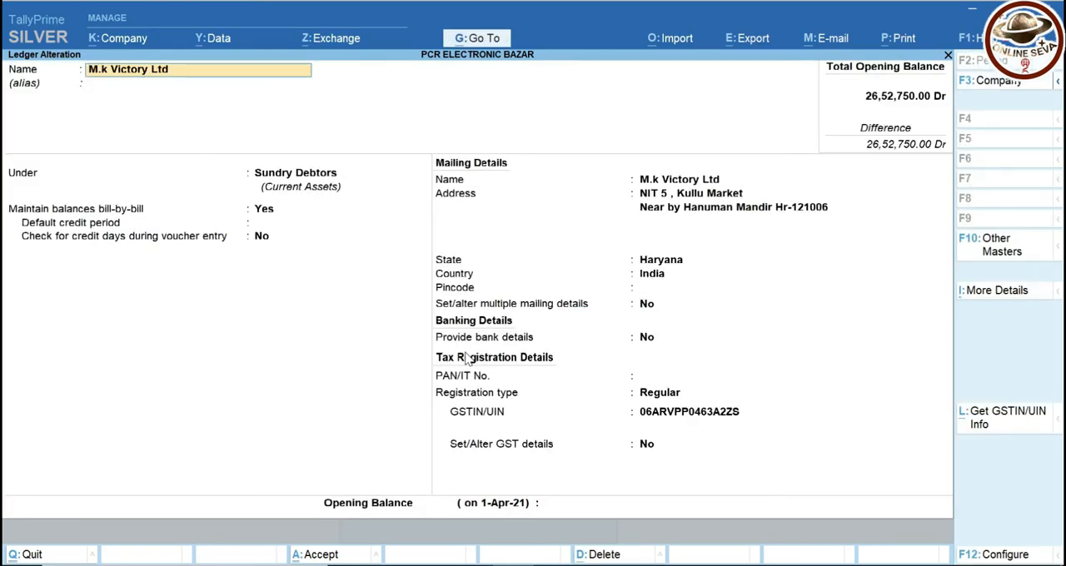
key("ctrl+a")
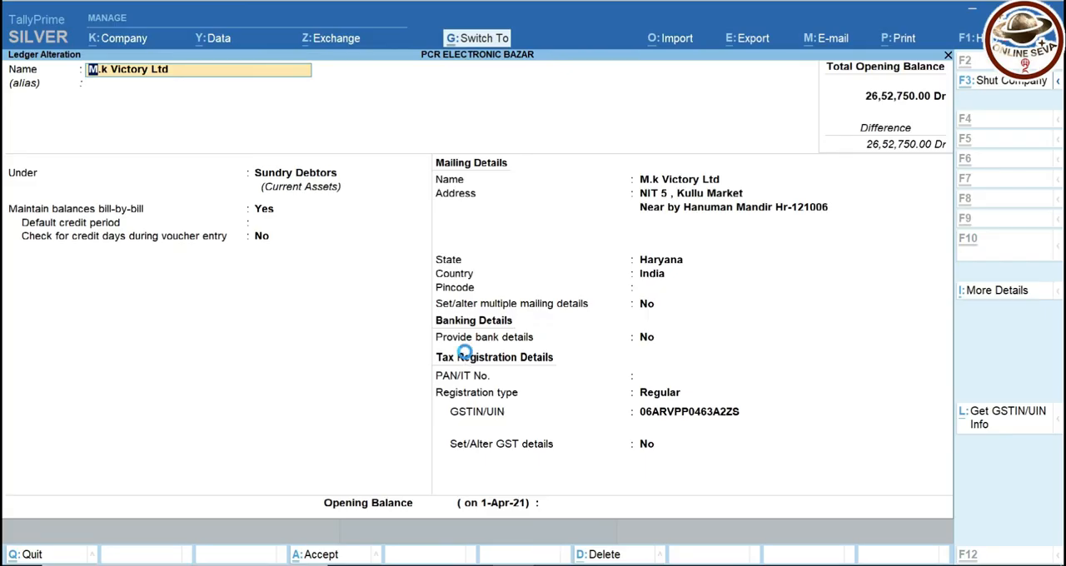
key("Escape")
key("Escape")
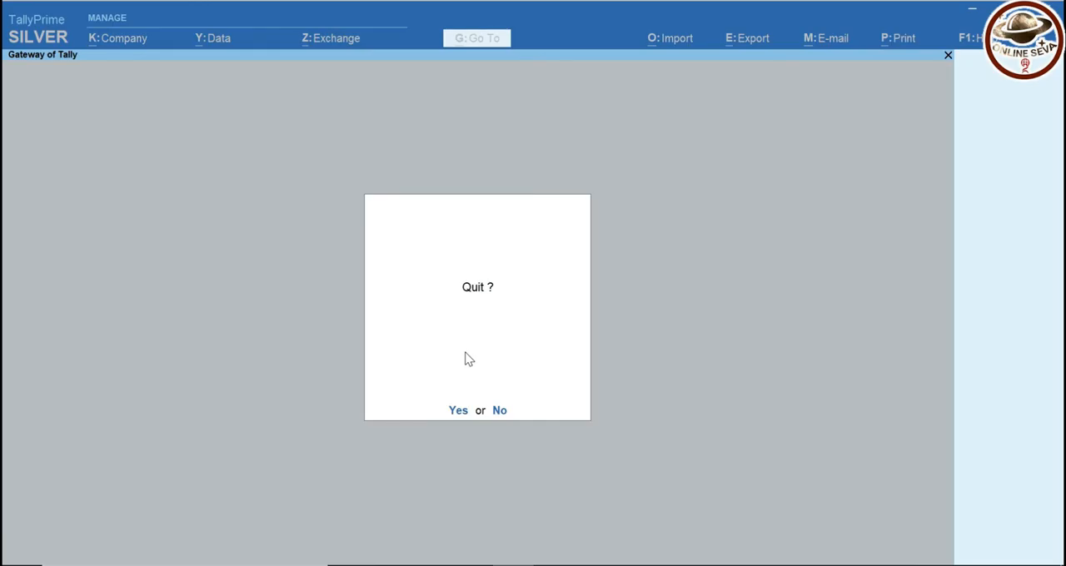
key("n")
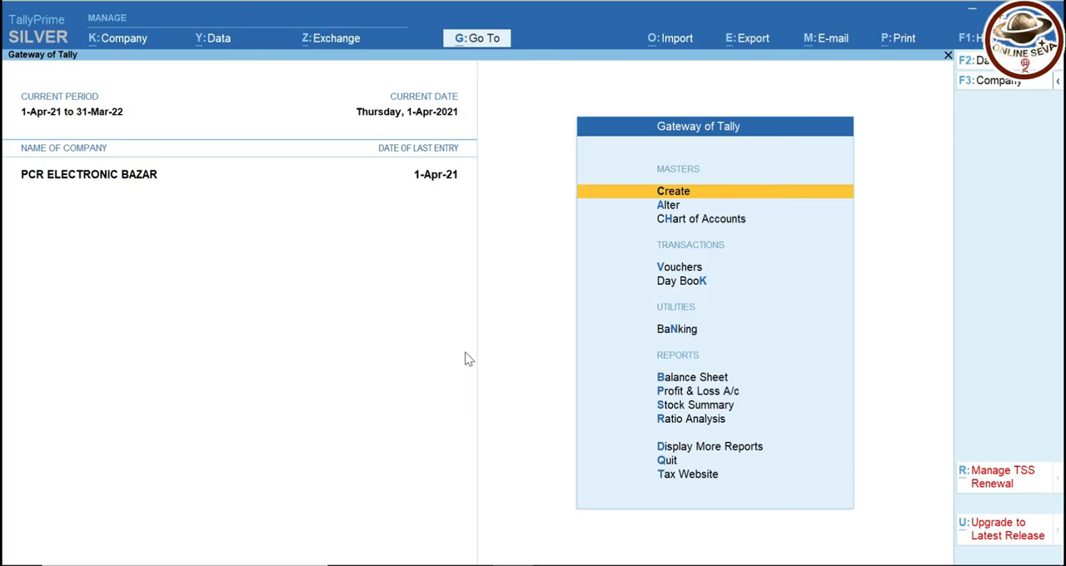
Start a new sales voucher with M.k Victory Ltd as the party, leaving the dispatch and export details blank
key("Down")
key("Down")
key("Down")
key("Down")
key("Up")
key("Return")
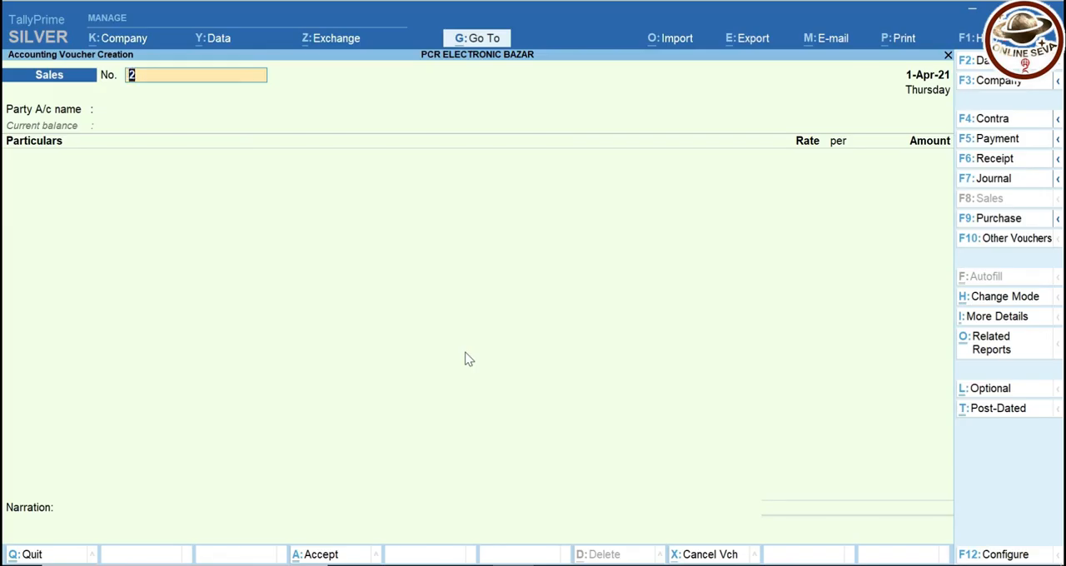
key("Return")
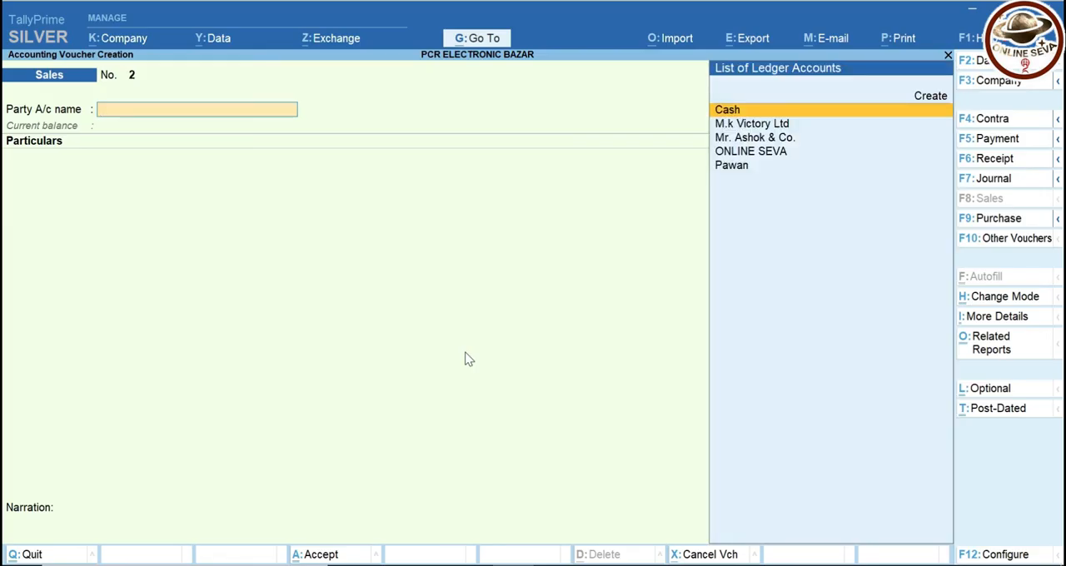
key("Down")
key("Return")
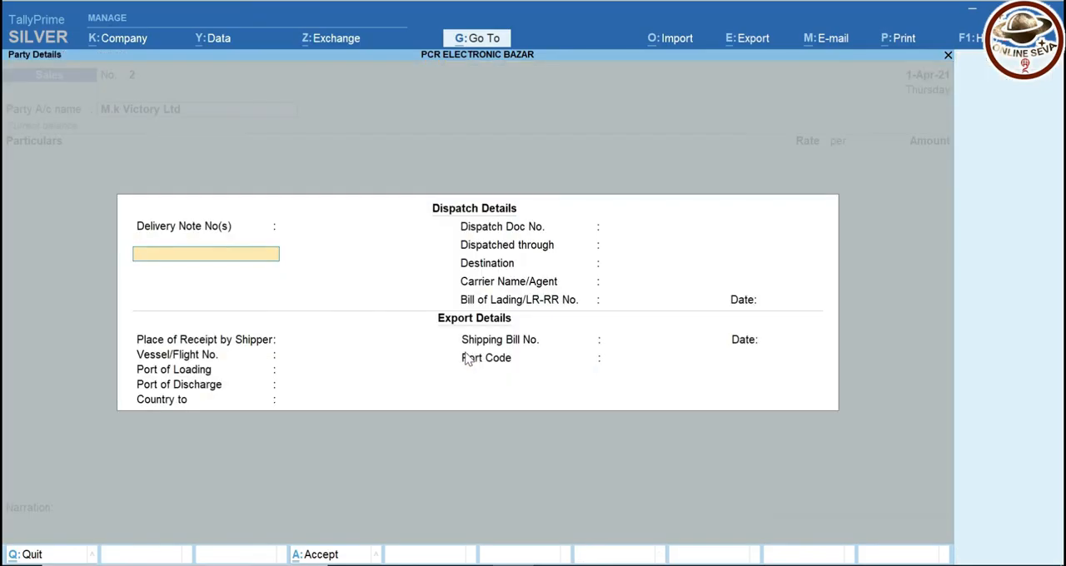
key("ctrl+a")
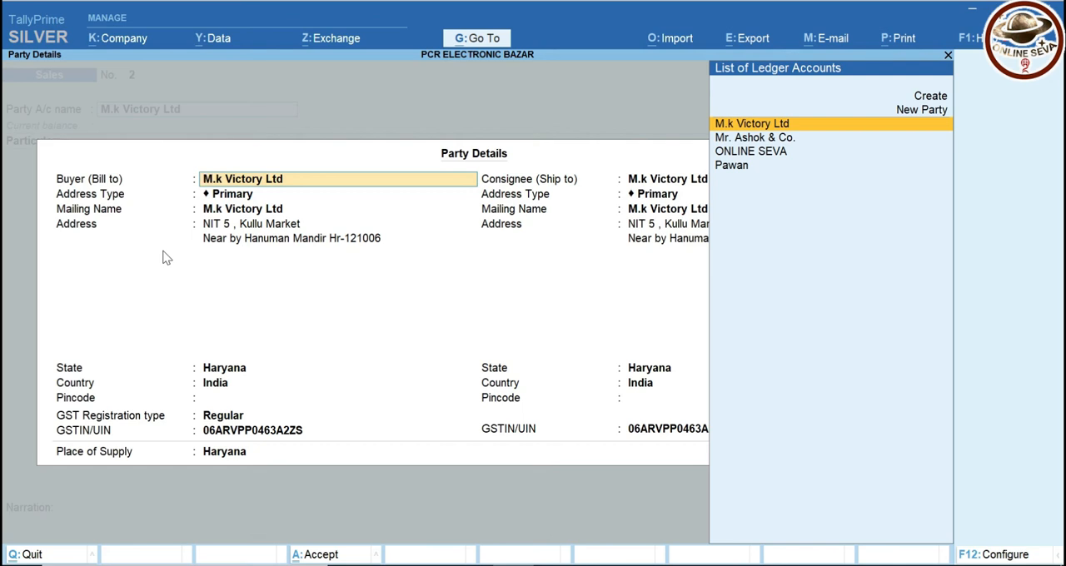
Set the buyer's address type to Delhi and keep the remaining buyer details, with Regular as the GST registration type
key("Return")
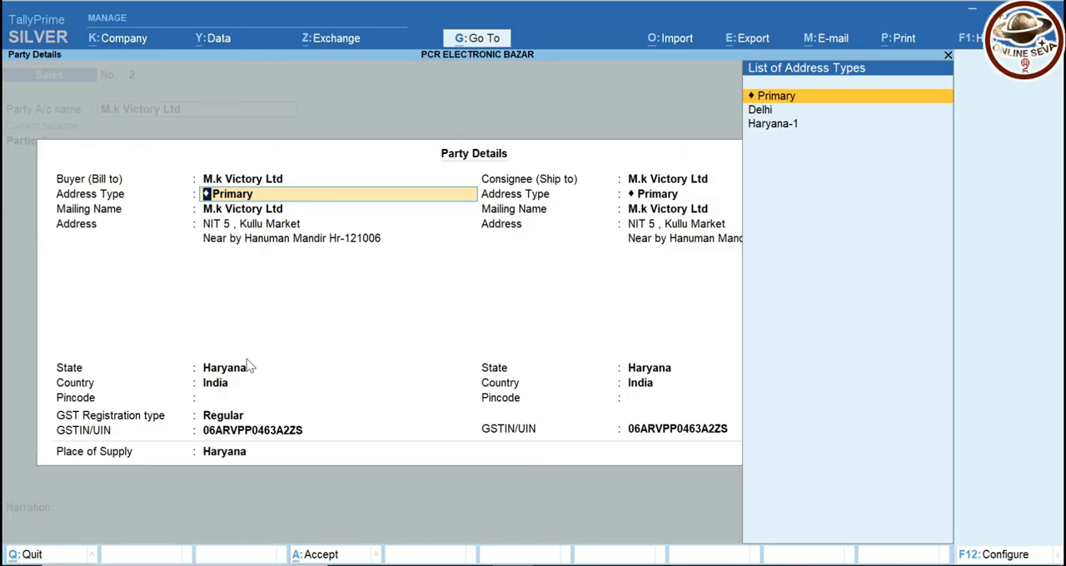
key("Down")
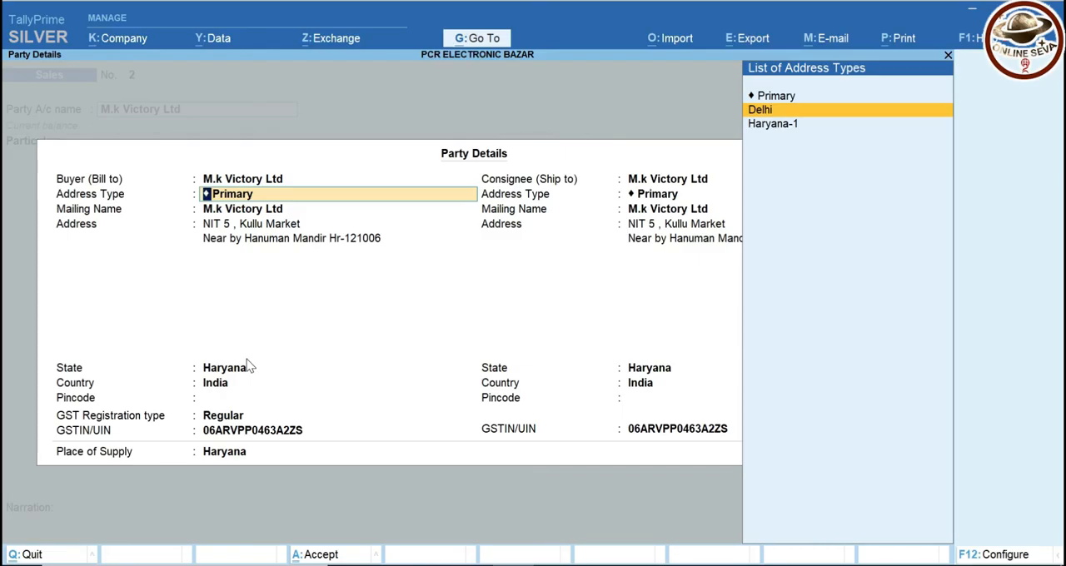
key("Return")
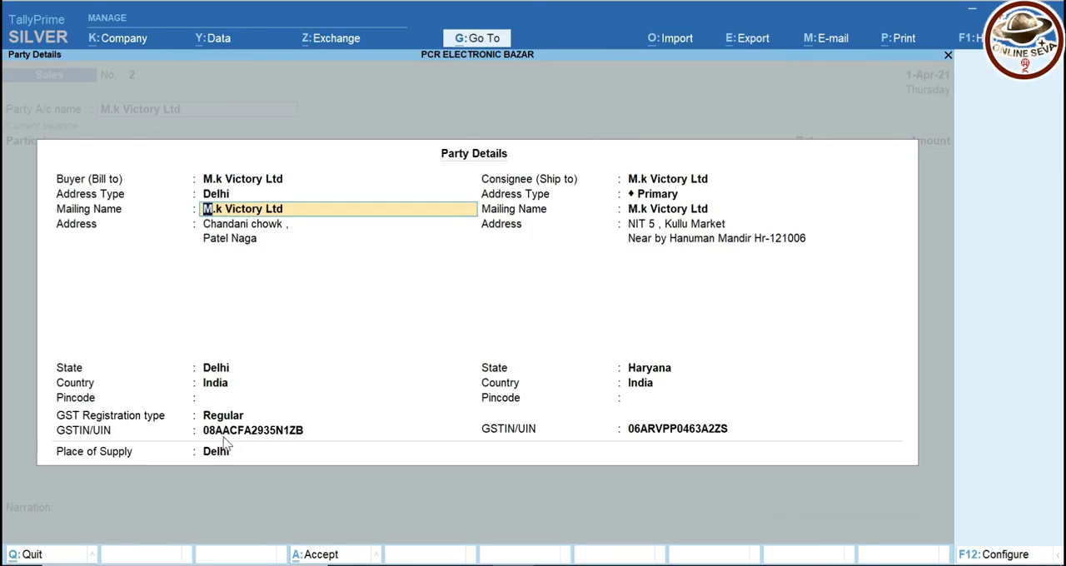
key("Return")
key("Return")
key("Return")
key("Return")
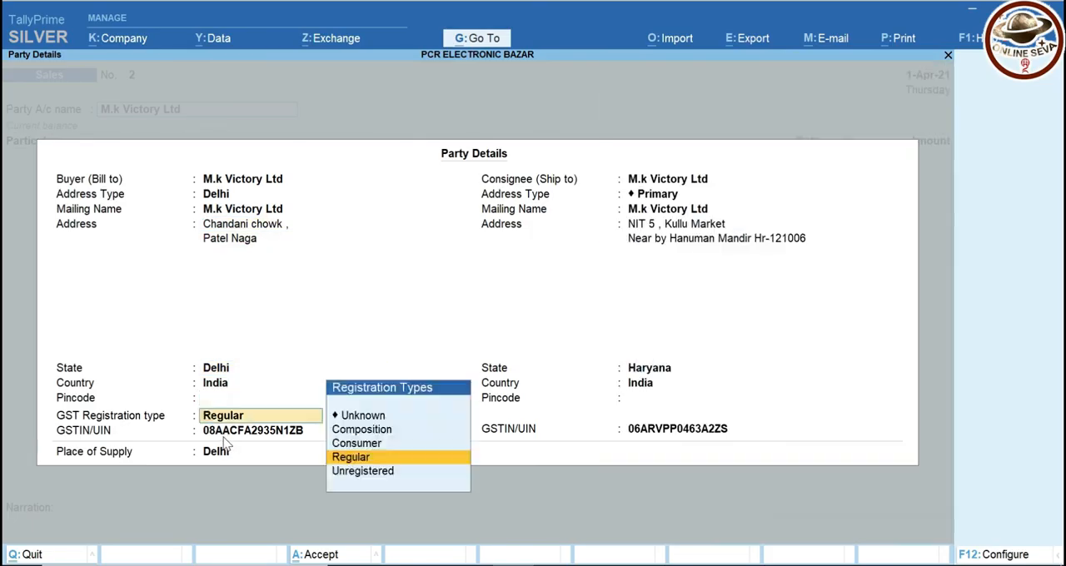
key("Return")
Set the consignee's address type to Delhi for M.k Victory Ltd and accept the party details
key("Return")
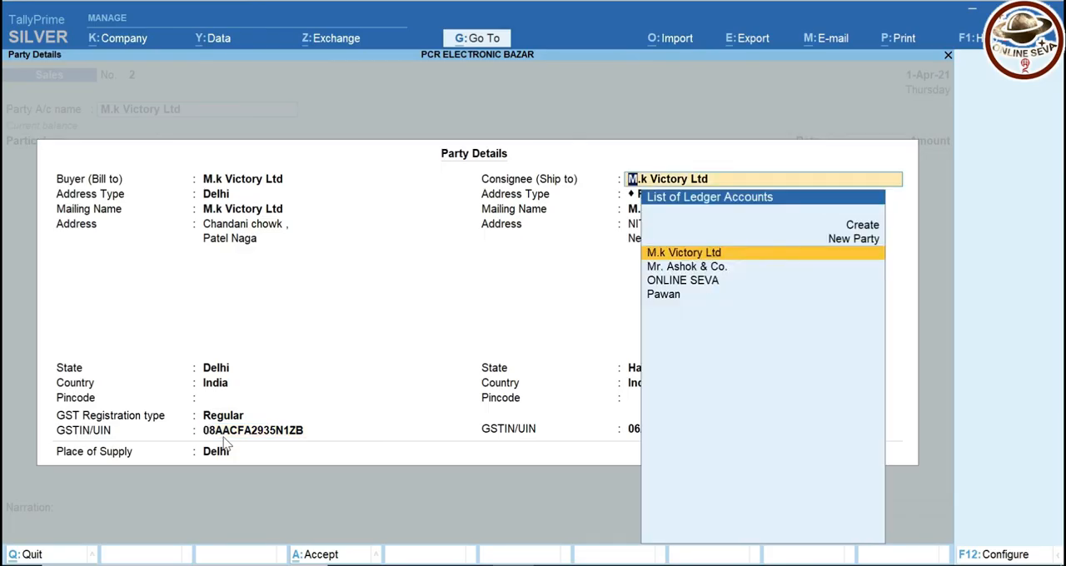
key("Return")
key("Down")
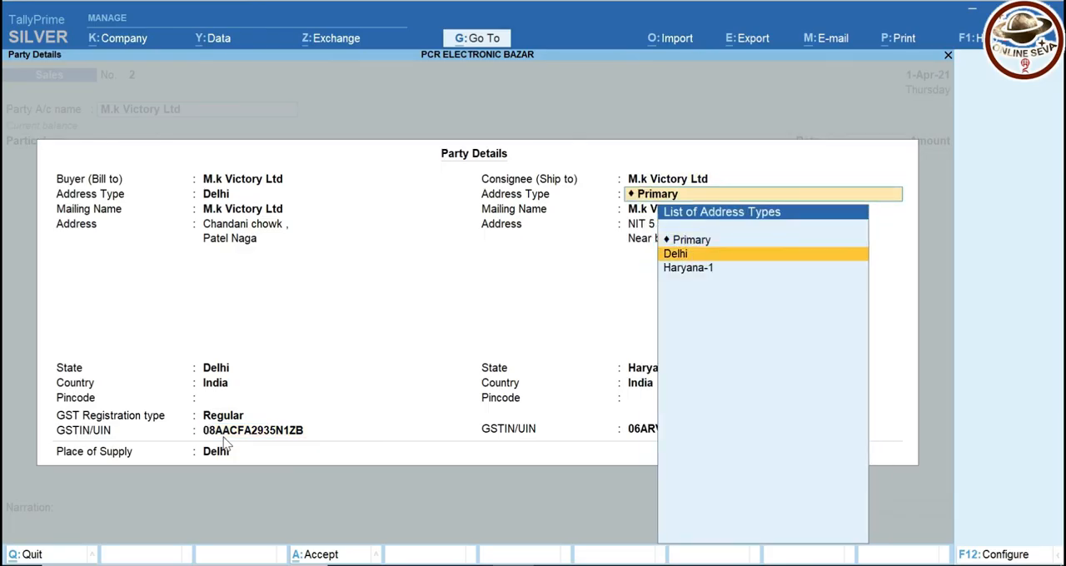
key("Return")
key("ctrl+a")
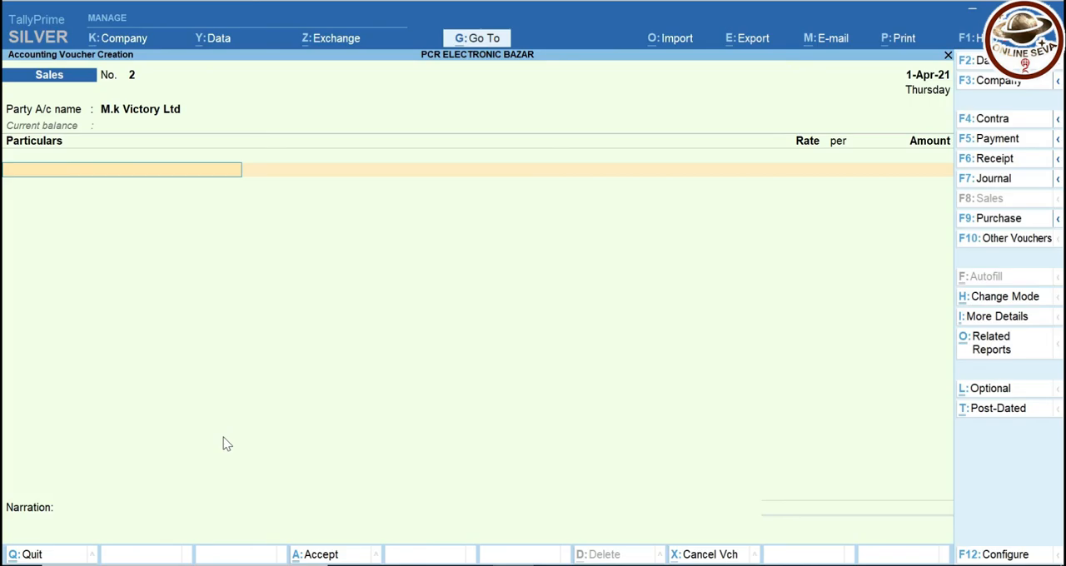
Add the TRansport Service ledger to the sales voucher with an amount of 2000
type("Se")
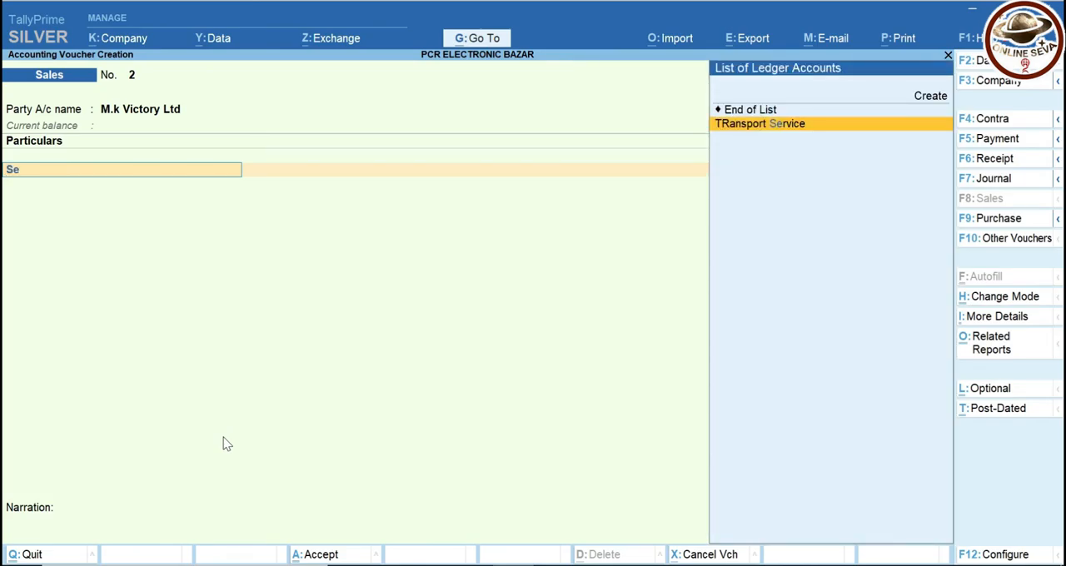
key("Return")
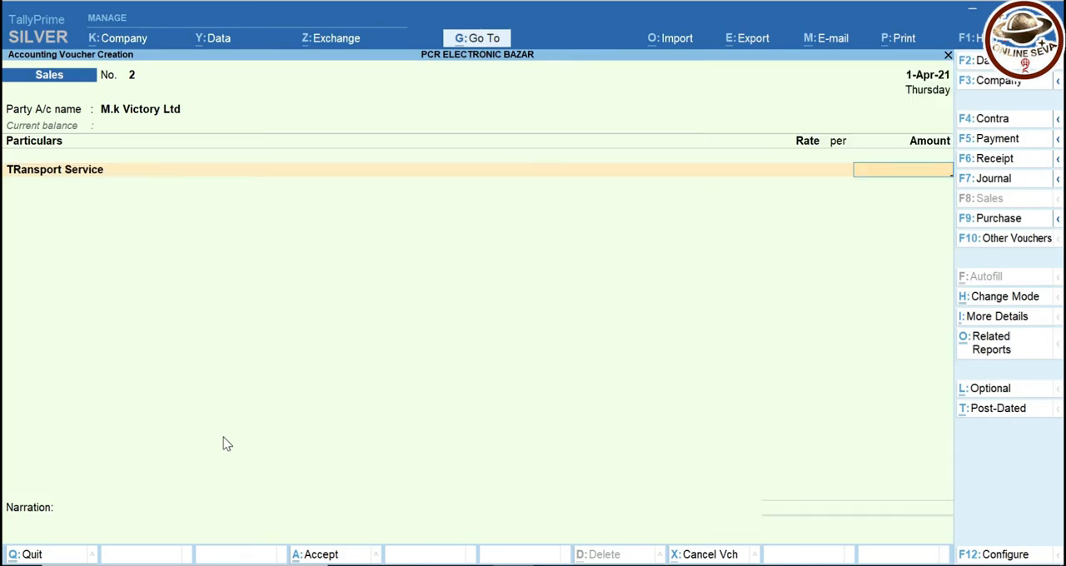
type("2000")
Check the address and GST registration in the M.k Victory Ltd ledger master, and return to the voucher keeping the party details
left_click(117, 112)
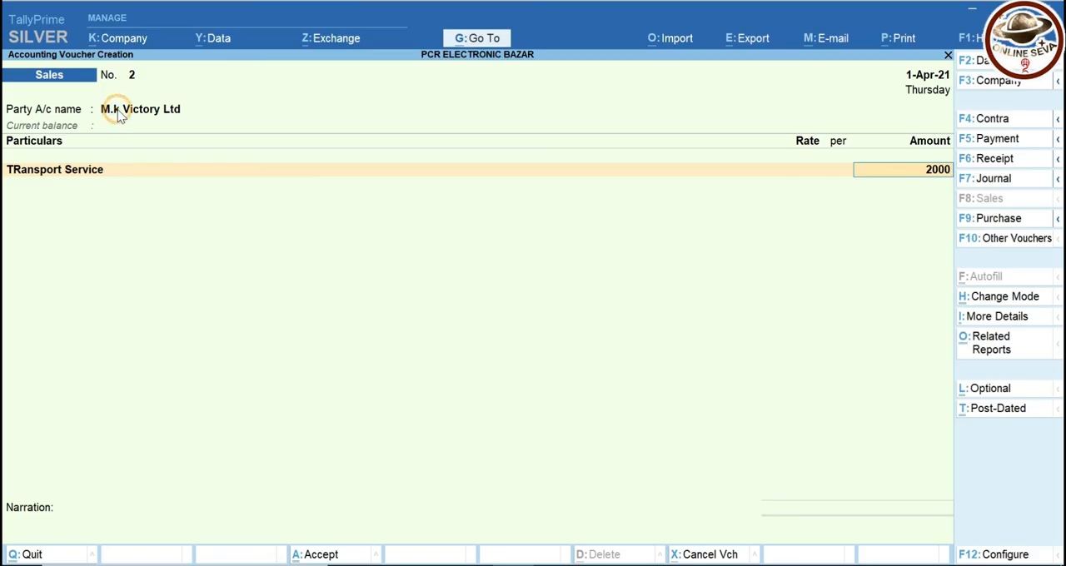
key("ctrl+Return")
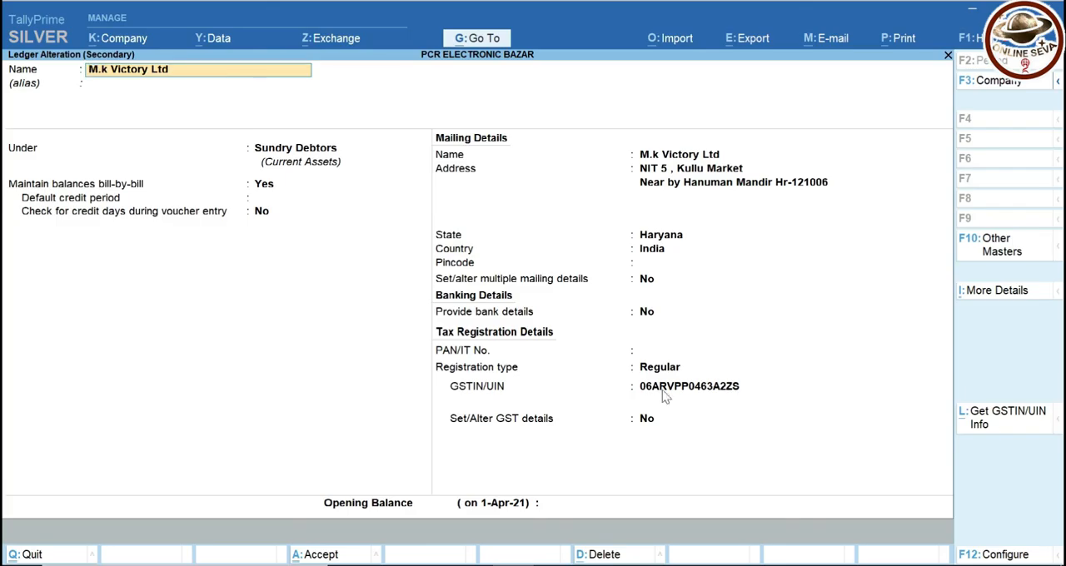
key("ctrl")
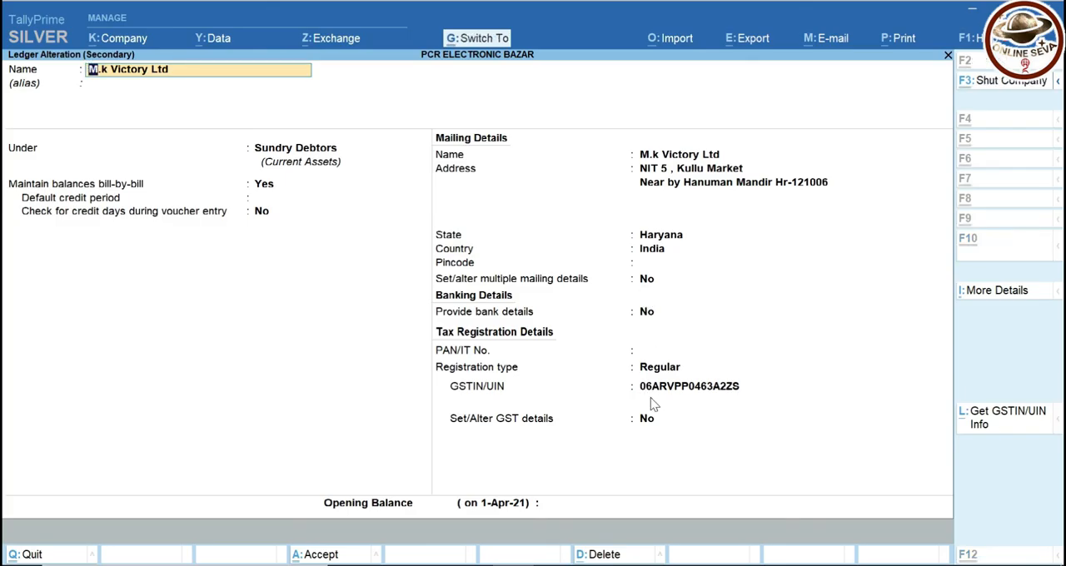
key("ctrl+a")
key("Return")
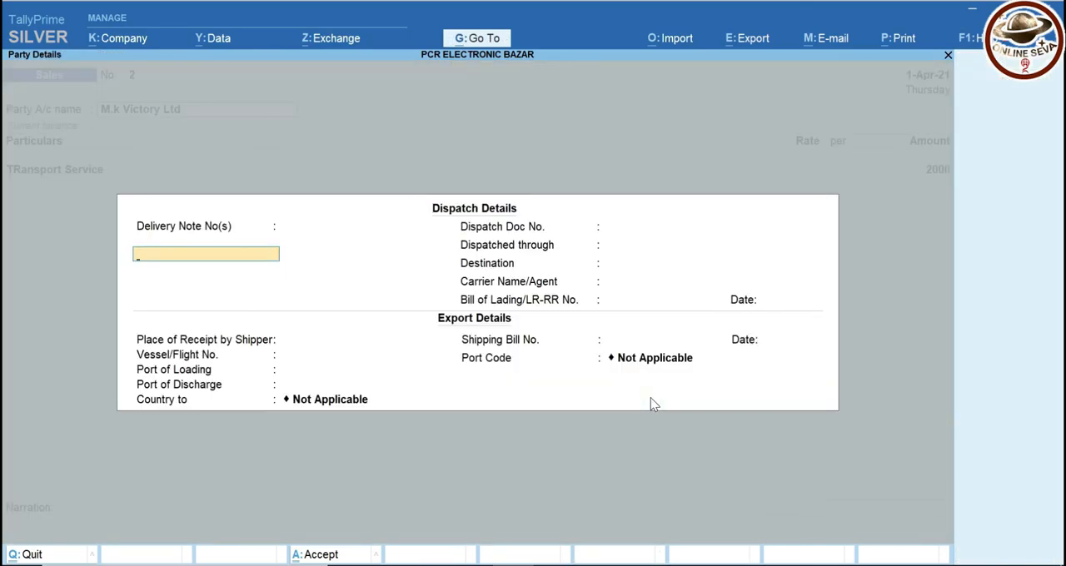
key("ctrl+a")
key("ctrl+a")
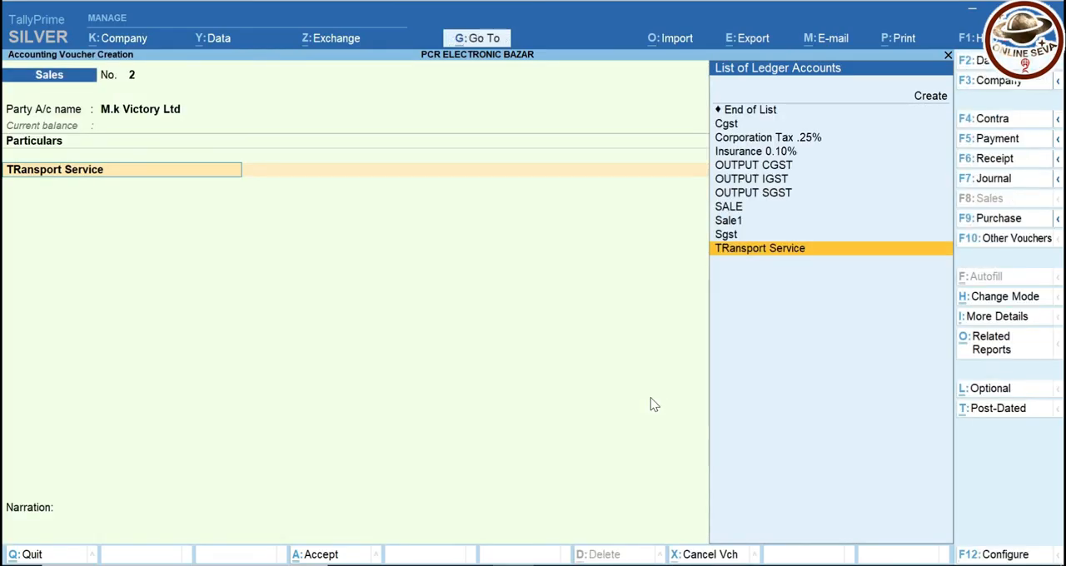
Accept the TRansport Service line with its tax classification left blank and add the OUTPUT IGST ledger below it
key("Return")
key("Return")
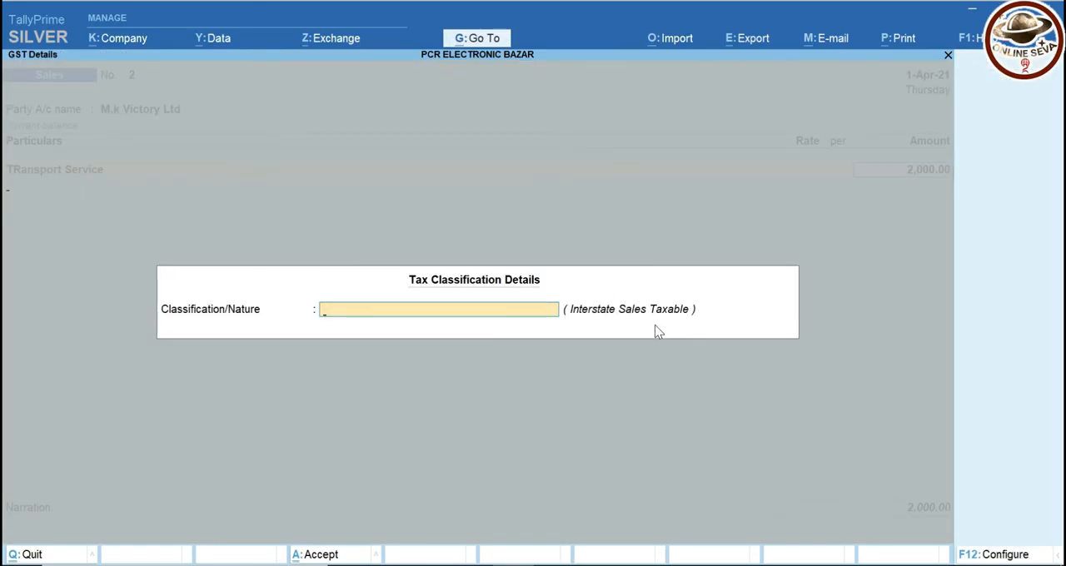
key("Return")
type("Igst")
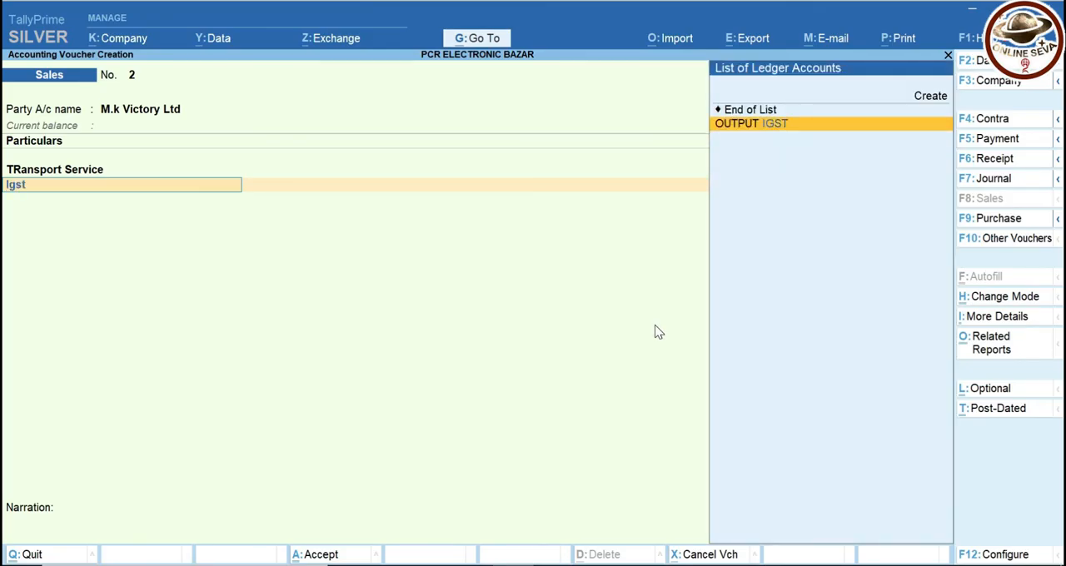
key("Return")
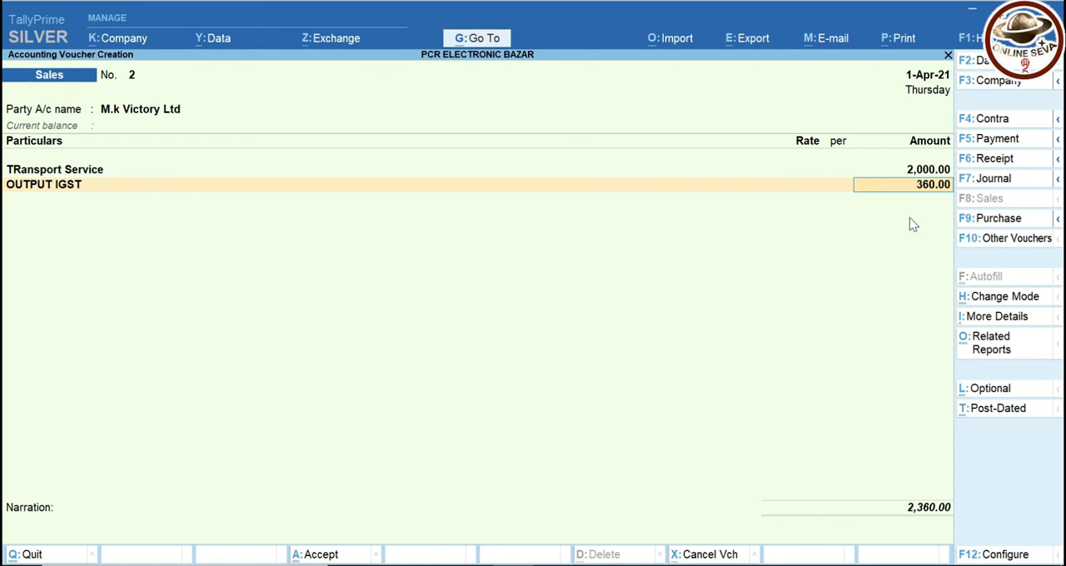
Preview the voucher's Tax Invoice to check the buyer's address, GSTIN and state, and return to the print options
key("ctrl")
key("ctrl+p")
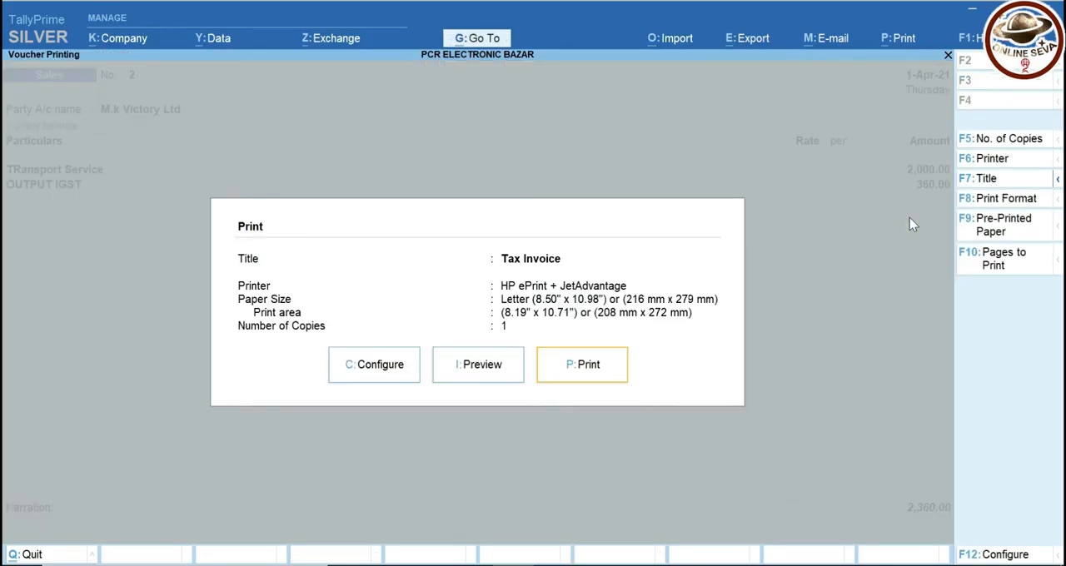
key("i")
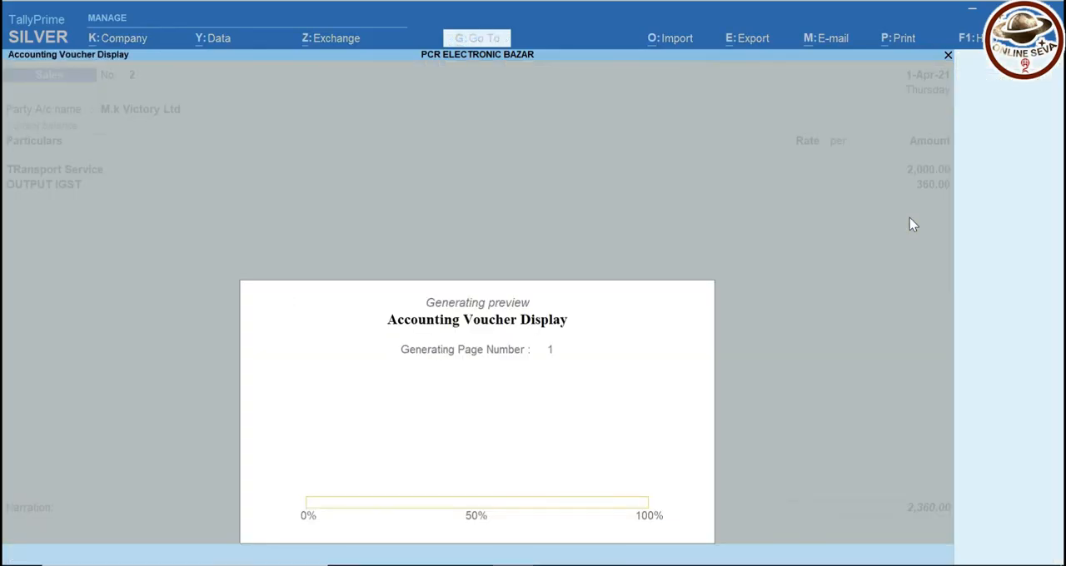
key("Return")
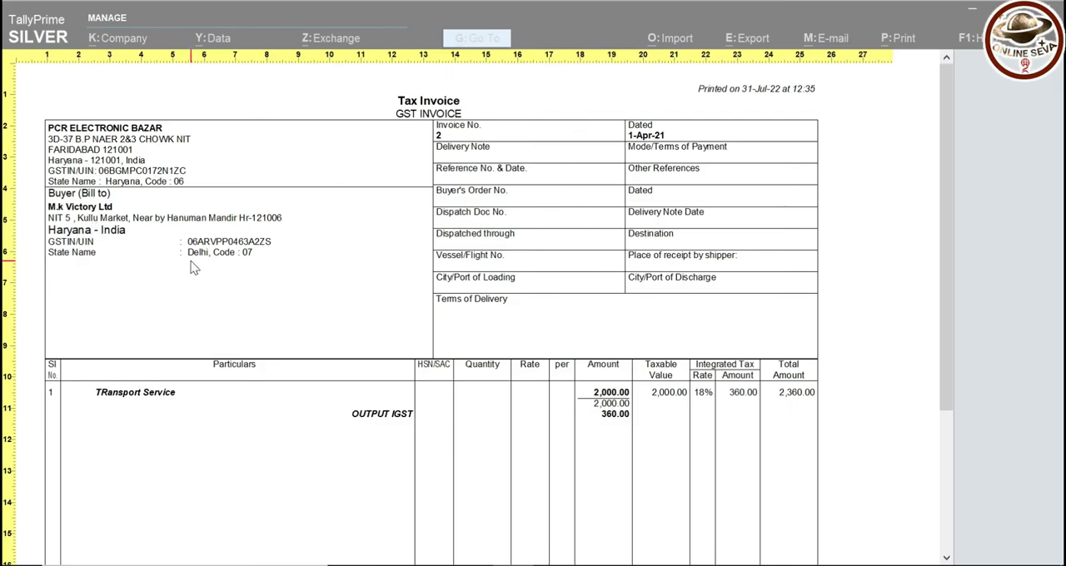
key("Escape")
key("Escape")
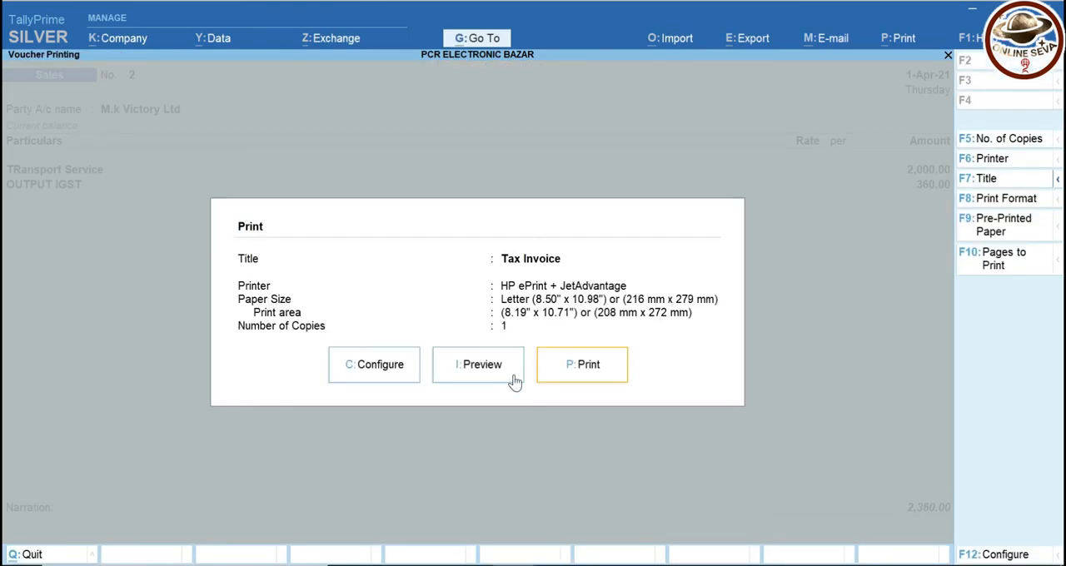
Set Show Name and Address from Party master to No in the voucher's print configuration and save it
left_click(407, 382)
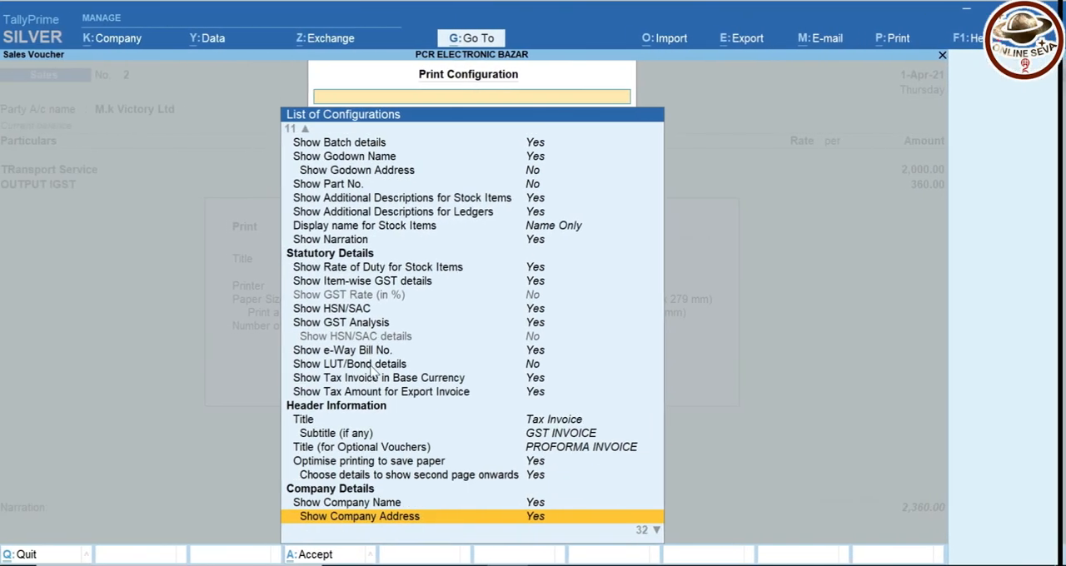
key("Down")
key("Down")
key("Down")
key("Down")
key("Down")
key("Down")
key("Down")
key("Down")
key("Down")
key("Down")
key("Down")
key("Down")
key("Down")
key("Down")
key("Up")
key("Up")
key("Up")
key("Up")
key("Up")
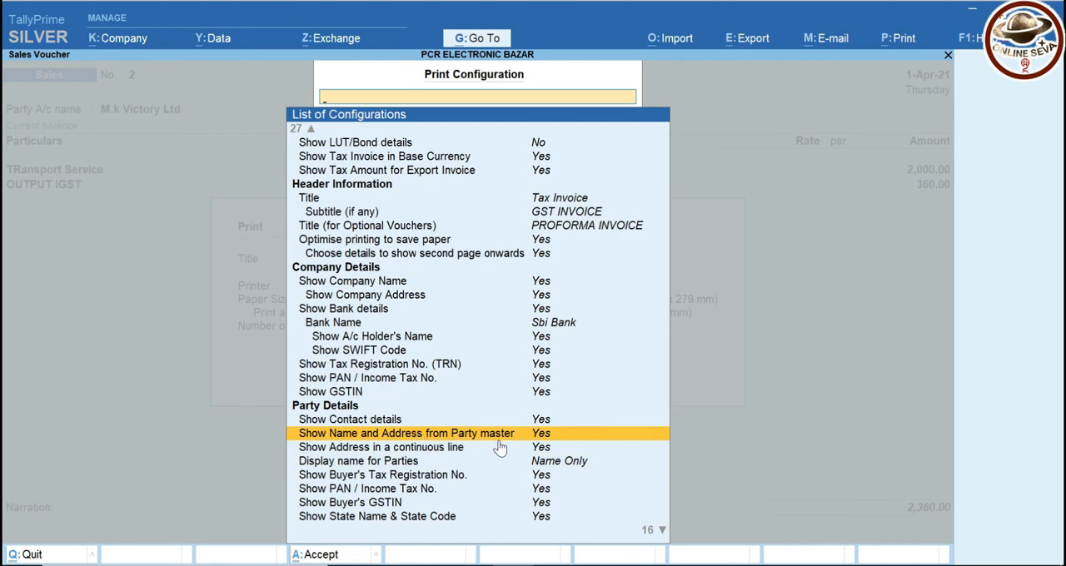
key("Return")
key("Down")
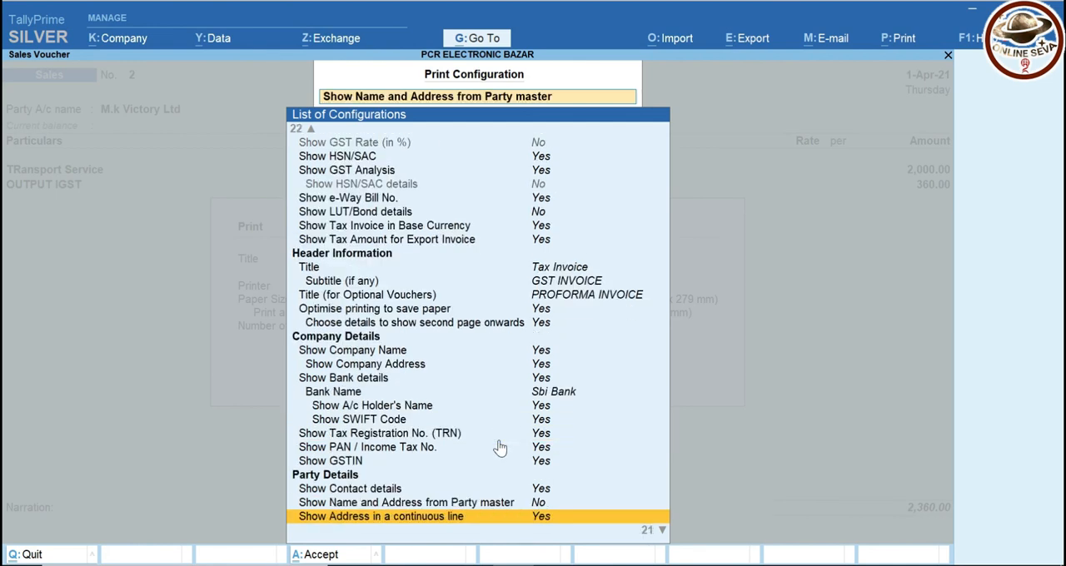
key("ctrl+a")
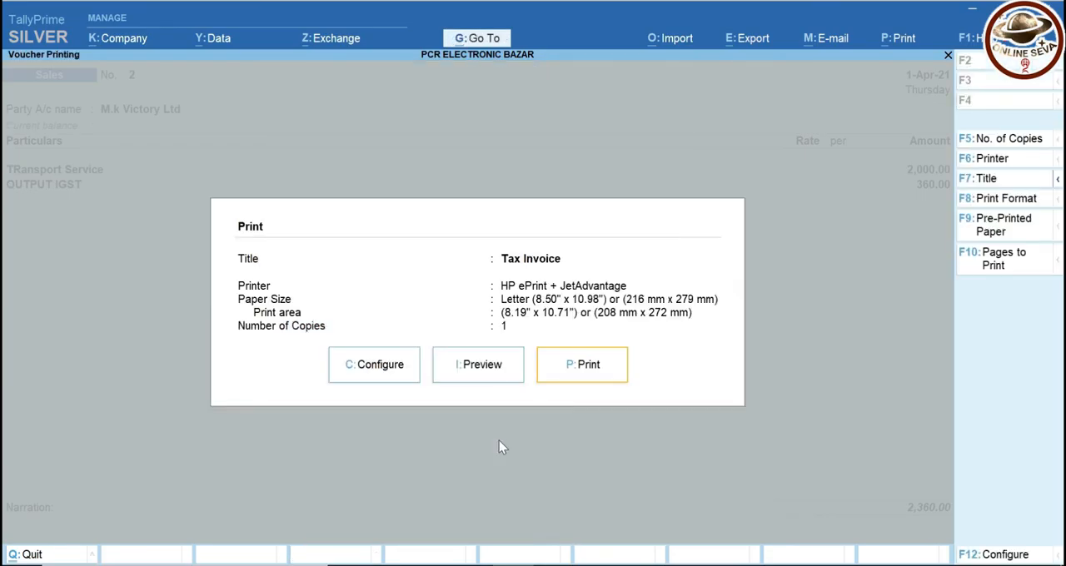
Preview the reconfigured Tax Invoice to examine the buyer's address and GSTIN, and return to the sales voucher
key("Left")
key("Return")
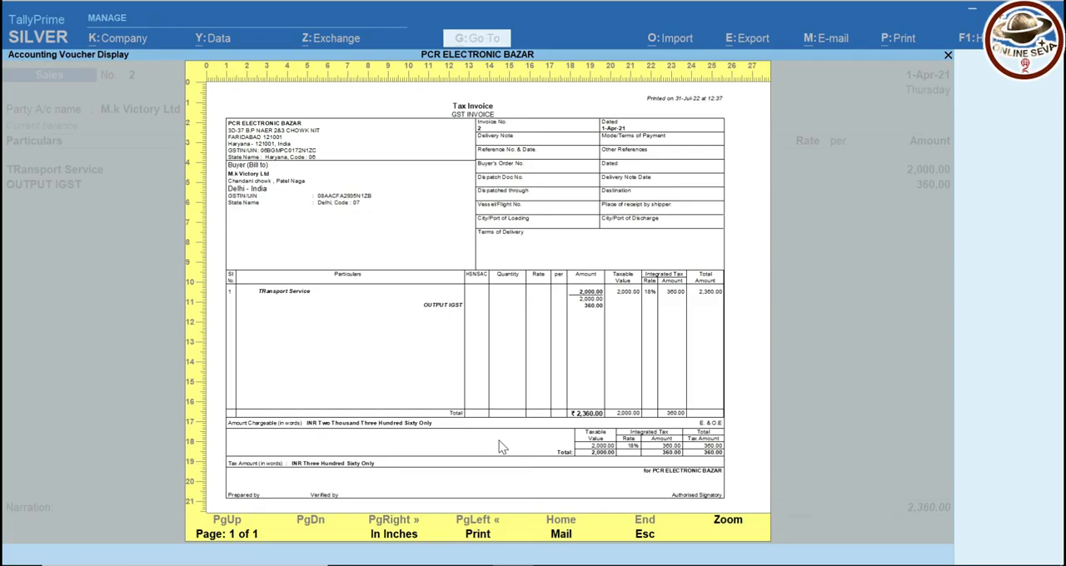
left_click(500, 447)
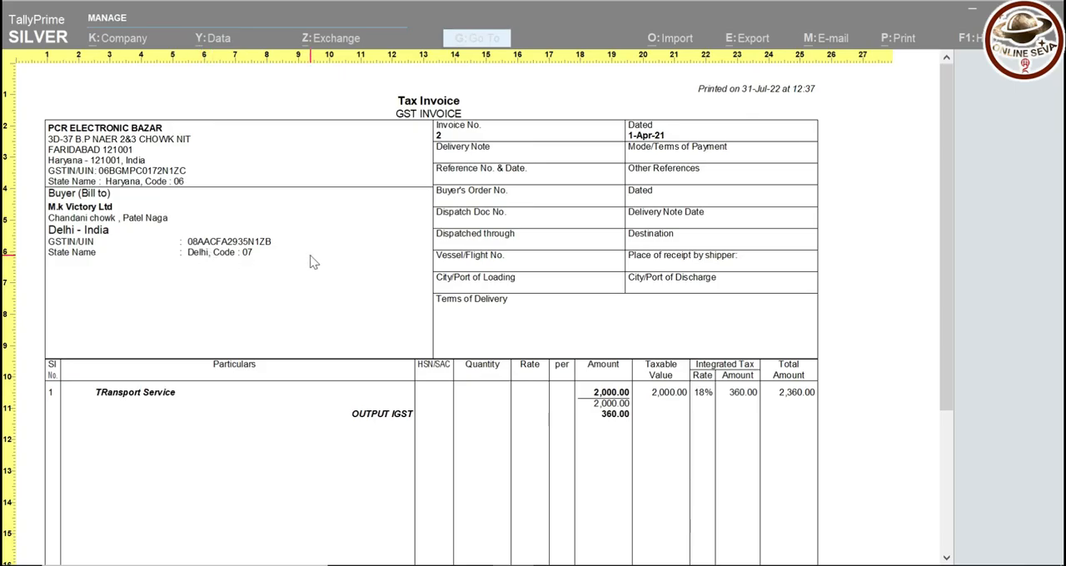
scroll(312, 262, "down", 5)
scroll(312, 261, "up", 5)
key("Escape")
key("Escape")
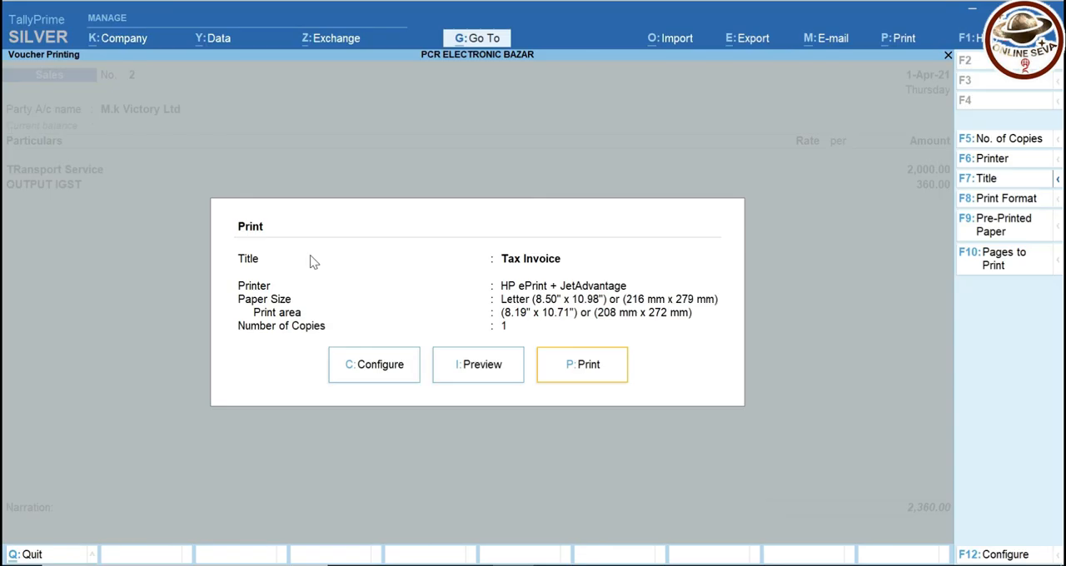
key("Escape")
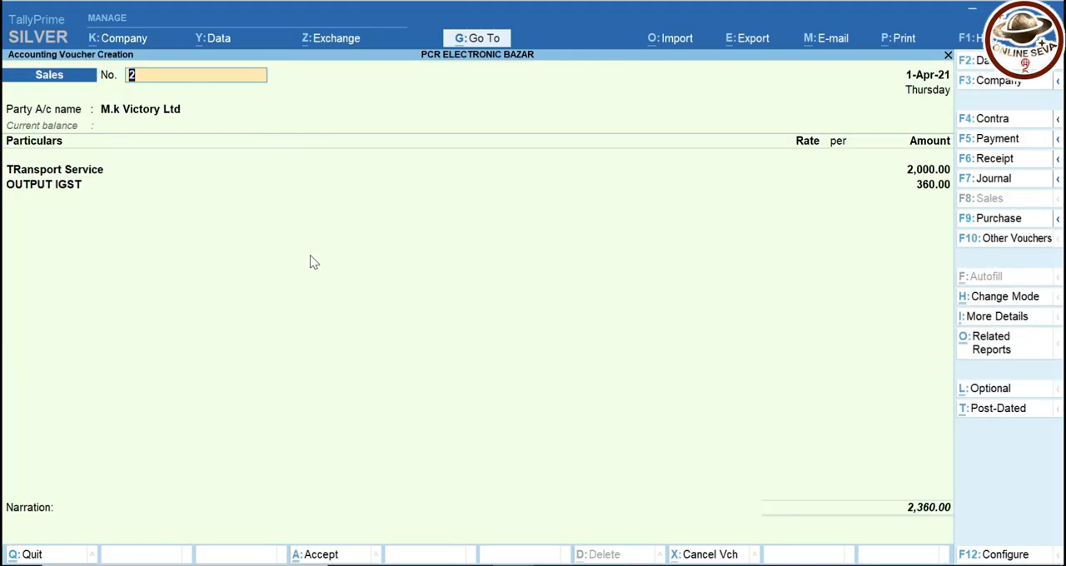